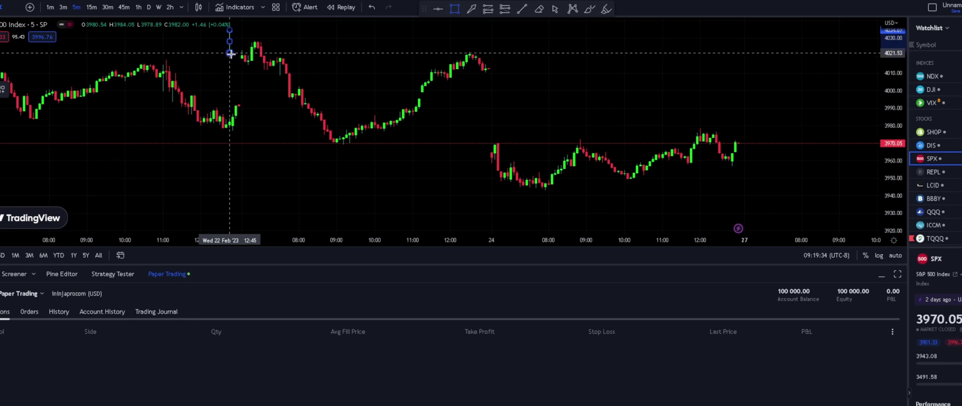
Step: Draw rectangles around the Feb 22 high, Feb 23 low, Feb 23 afternoon high and Feb 24 morning low
click(321, 48)
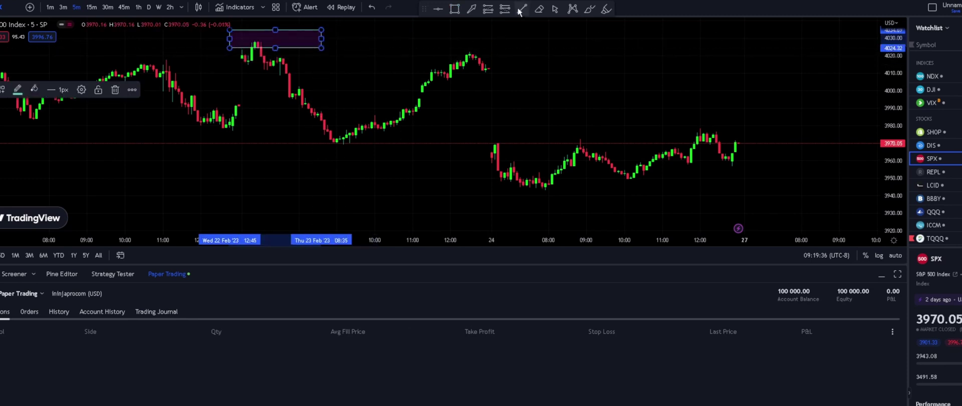
click(454, 9)
click(302, 139)
click(423, 151)
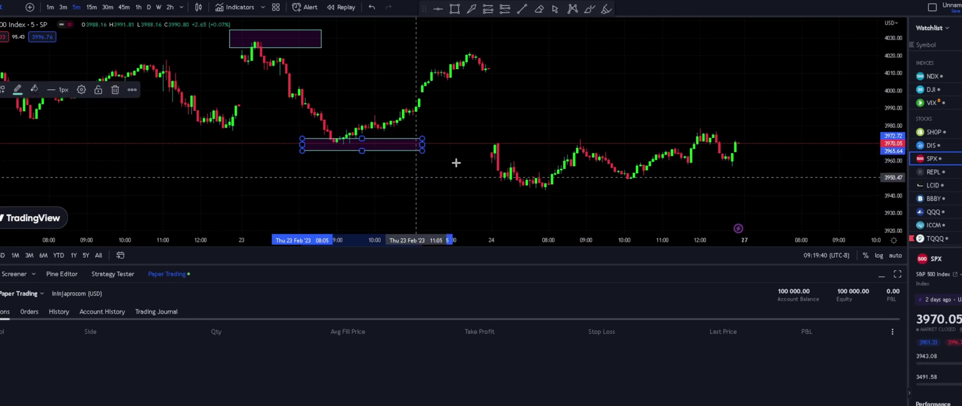
click(454, 9)
click(457, 47)
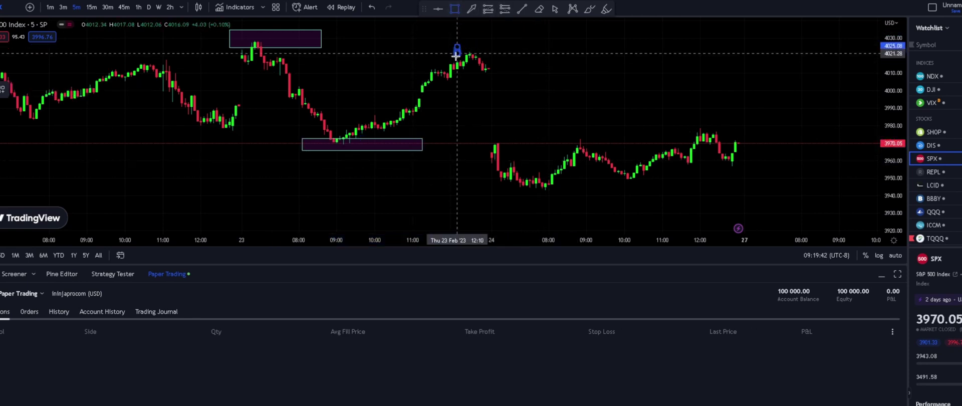
click(533, 76)
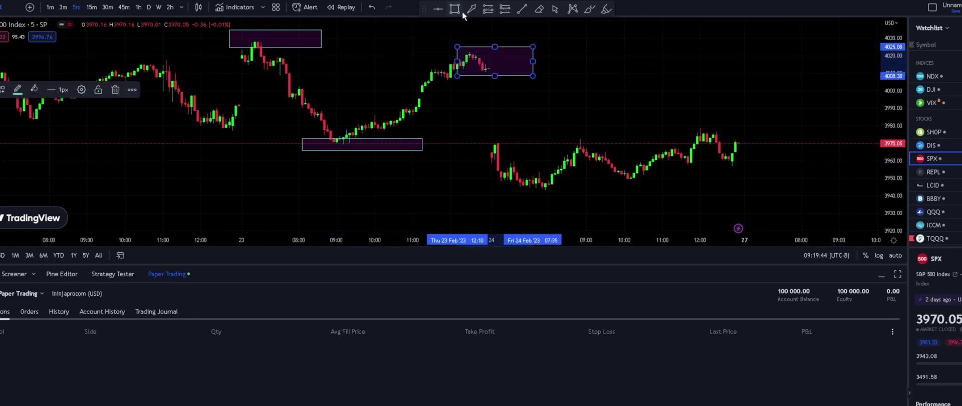
click(504, 170)
click(501, 188)
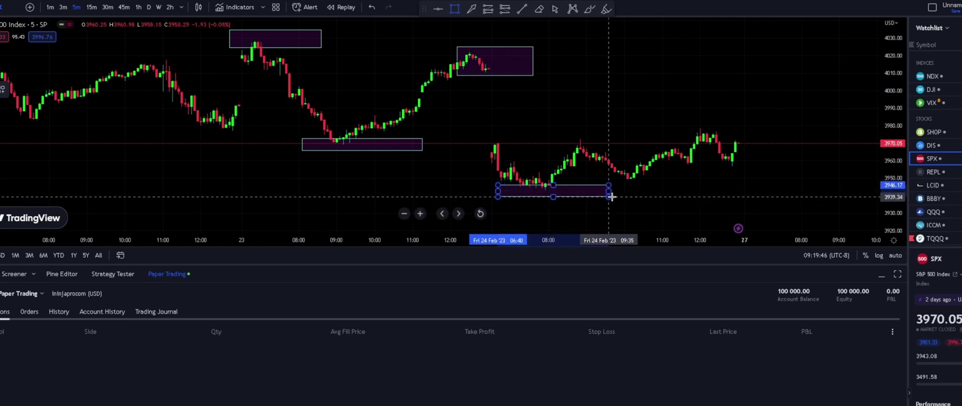
click(615, 197)
Step: Box the Feb 24 morning high, the Feb 27 high and the small Feb 24 late-morning low
click(541, 90)
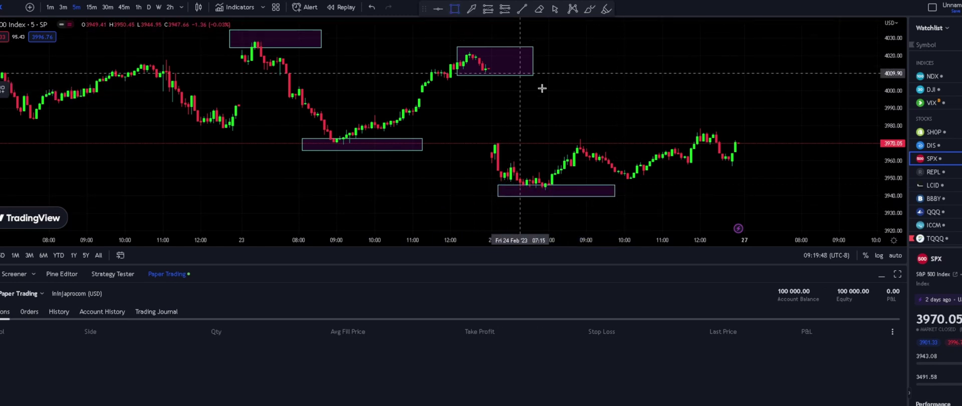
click(558, 119)
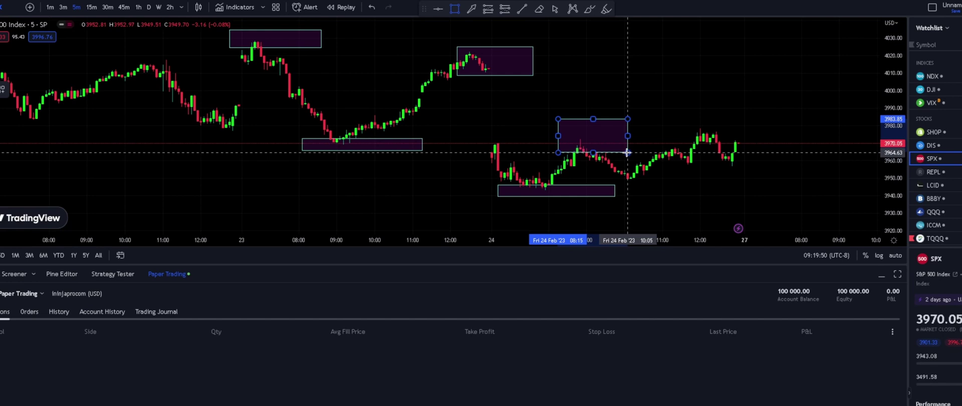
click(627, 153)
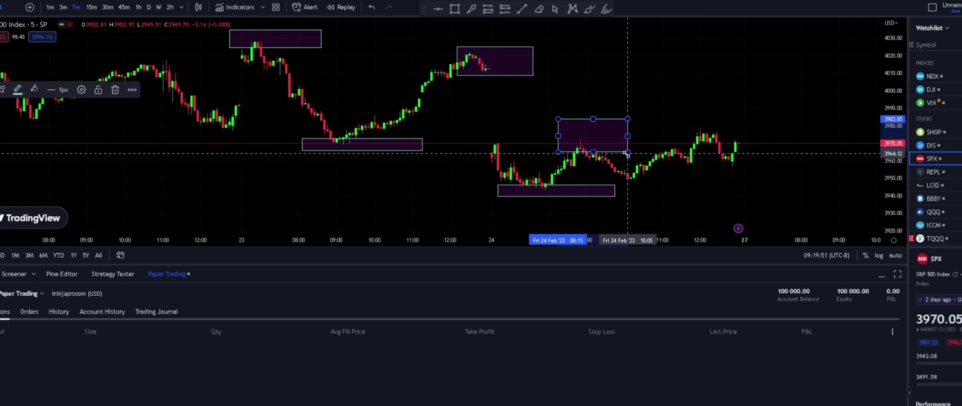
click(459, 12)
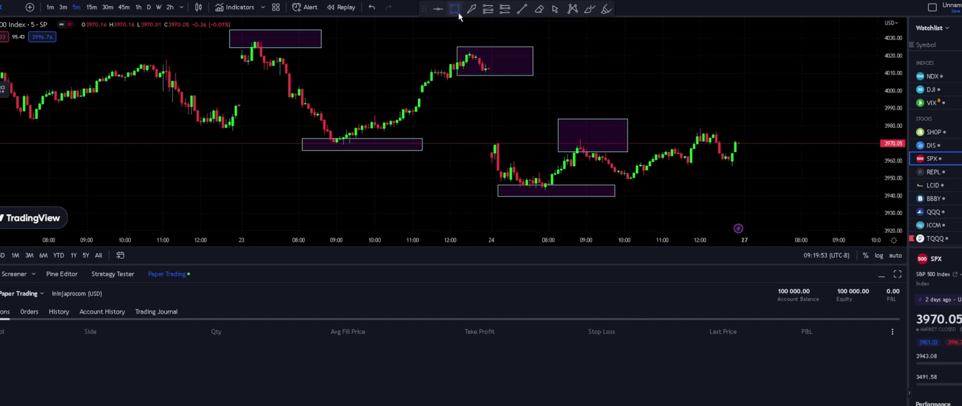
click(685, 117)
click(762, 141)
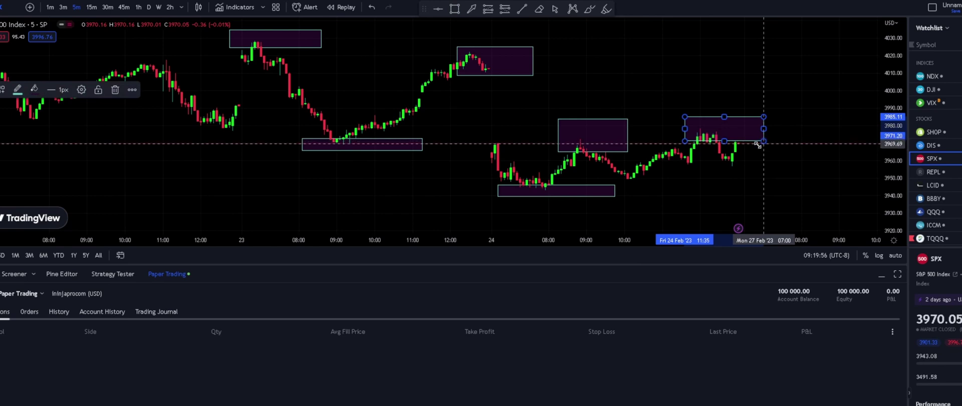
click(454, 10)
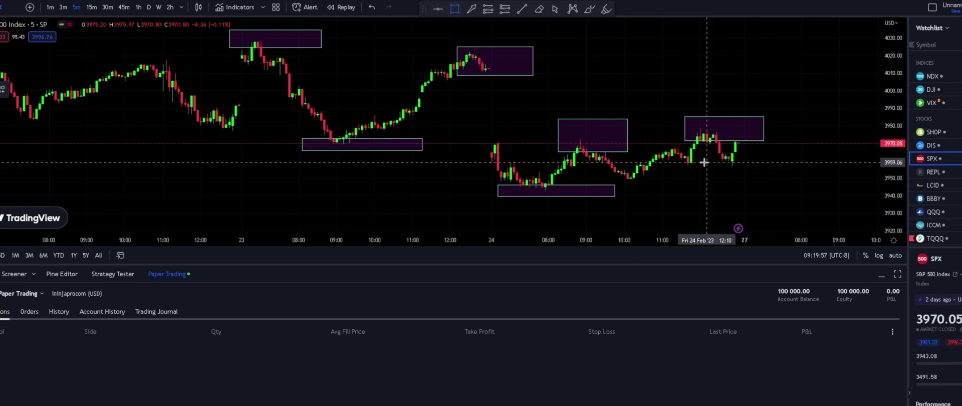
click(624, 176)
click(676, 186)
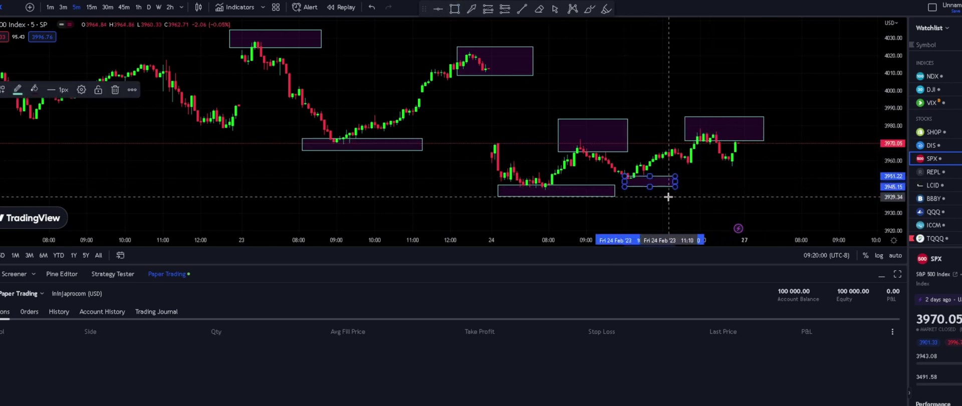
click(687, 164)
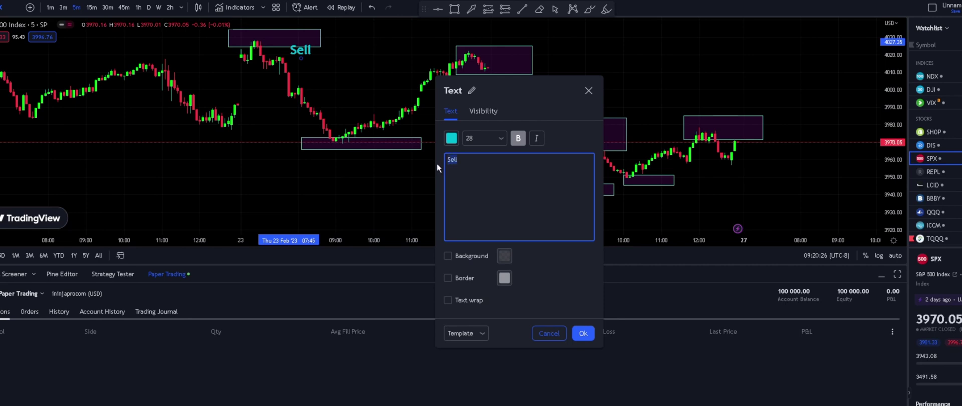
Step: Move the confirmed Sell label inside the top-left box, then start a new text label below the Feb 23 low box
click(584, 333)
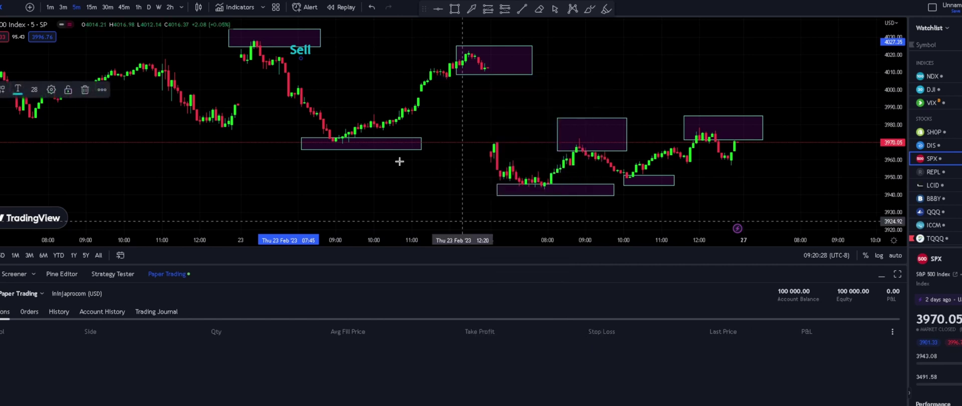
drag(297, 54, 274, 40)
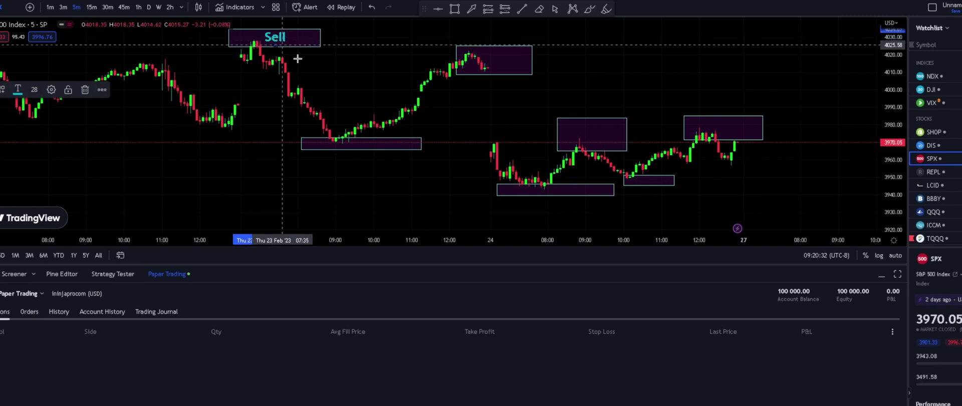
key(Escape)
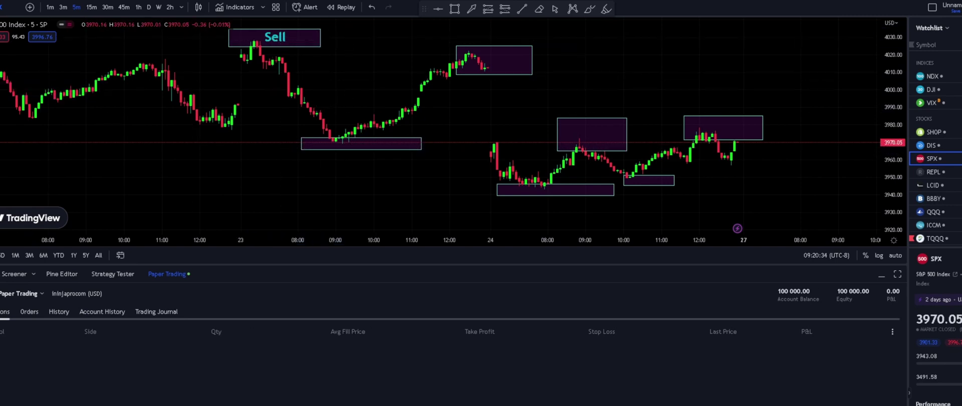
click(327, 148)
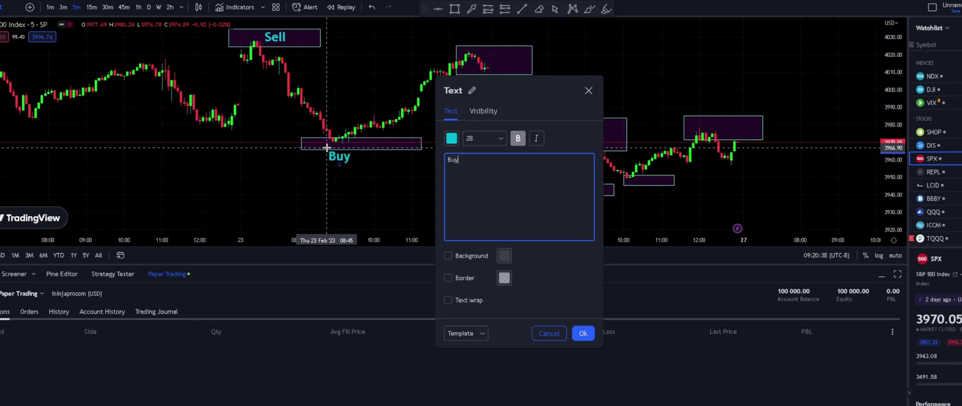
Step: Make the Buy label red and move it onto the Feb 23 low box
click(454, 141)
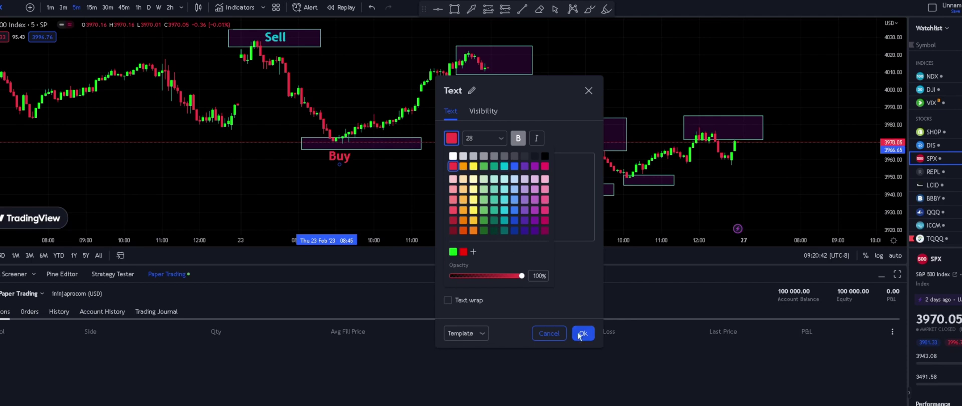
click(582, 333)
mouse_move(333, 156)
mouse_down()
mouse_move(359, 145)
mouse_move(334, 145)
mouse_up()
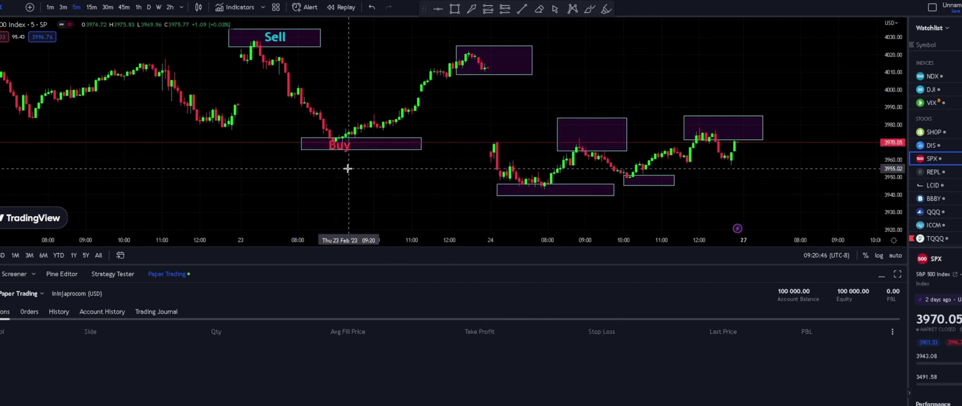
Step: Copy Buy into the Feb 24 morning and late-morning low boxes, and Sell into the Feb 23, Feb 24 and Feb 27 high boxes
click(342, 150)
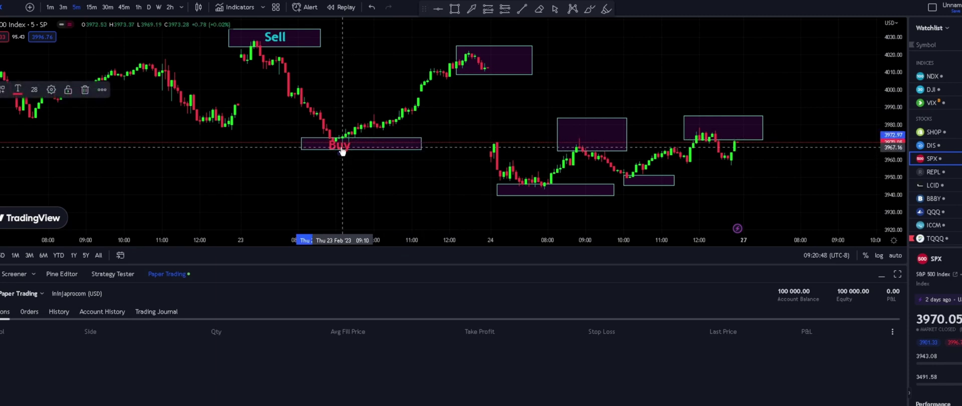
key(ctrl+v)
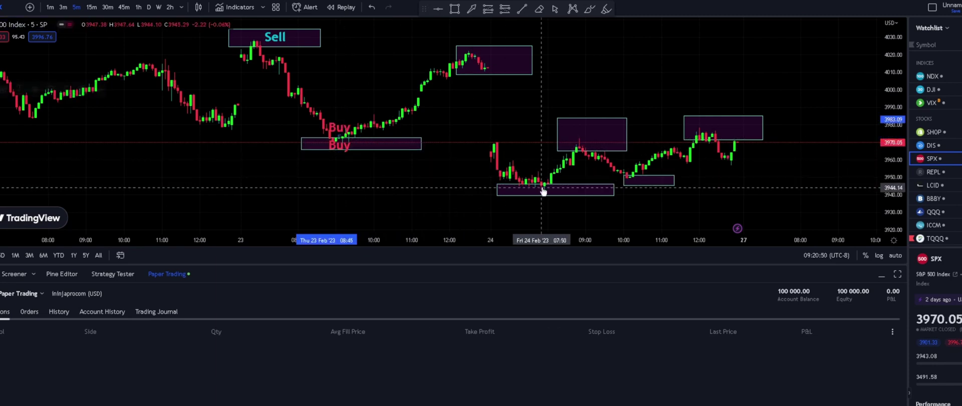
mouse_move(350, 146)
mouse_down()
mouse_move(367, 157)
mouse_move(501, 172)
mouse_move(516, 186)
mouse_move(343, 150)
mouse_move(537, 196)
mouse_up()
drag(350, 133, 648, 181)
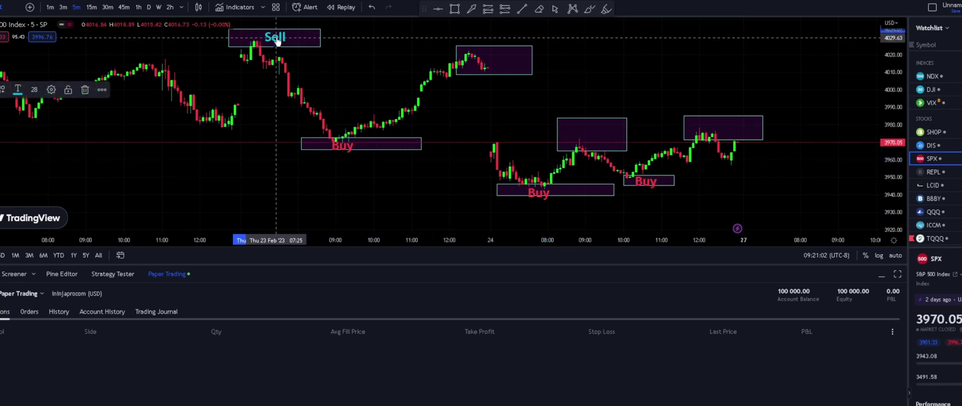
drag(277, 35, 492, 59)
drag(276, 20, 585, 135)
drag(279, 43, 725, 136)
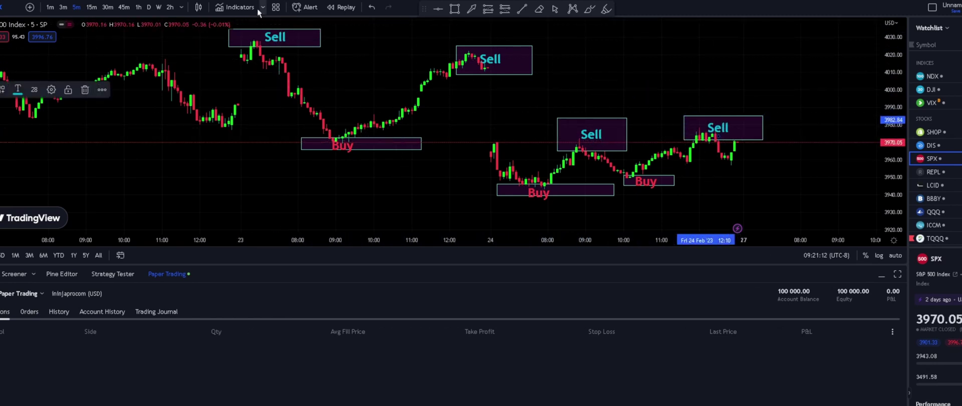
Step: Add UT Bot Alerts from the Favorites list in the indicator search to the SPX chart
click(237, 7)
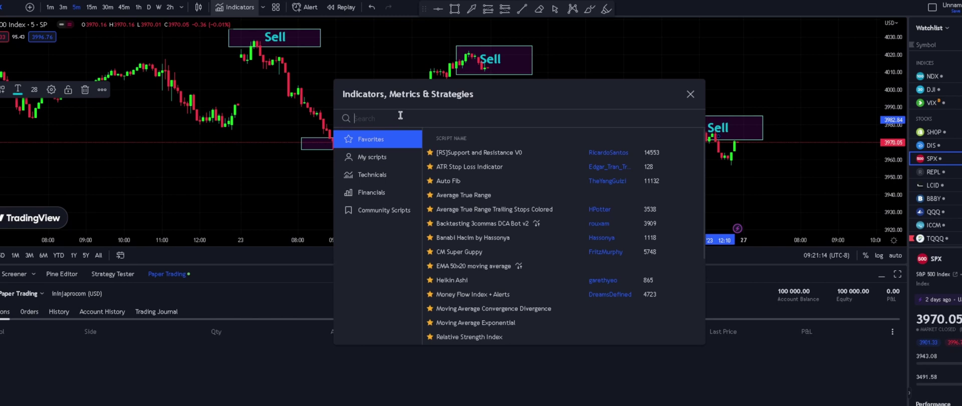
text(Bu)
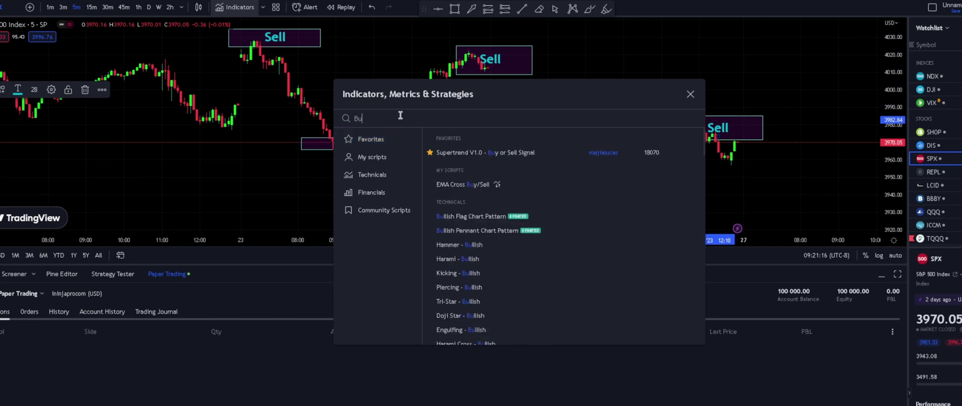
key(BackSpace)
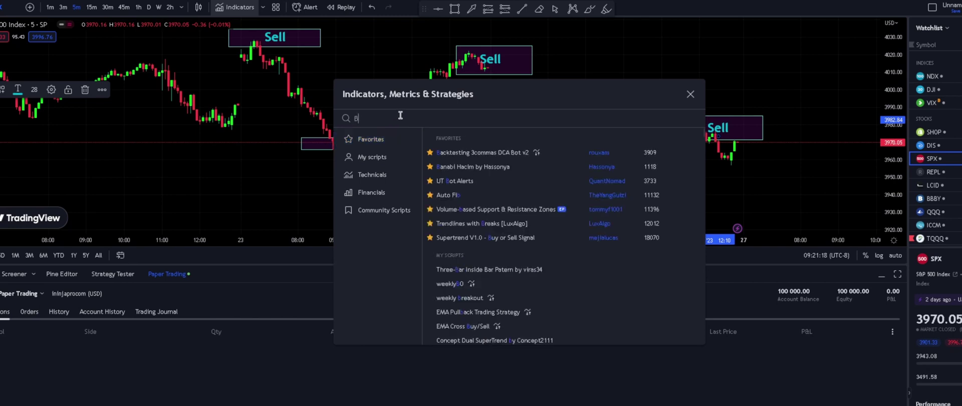
key(BackSpace)
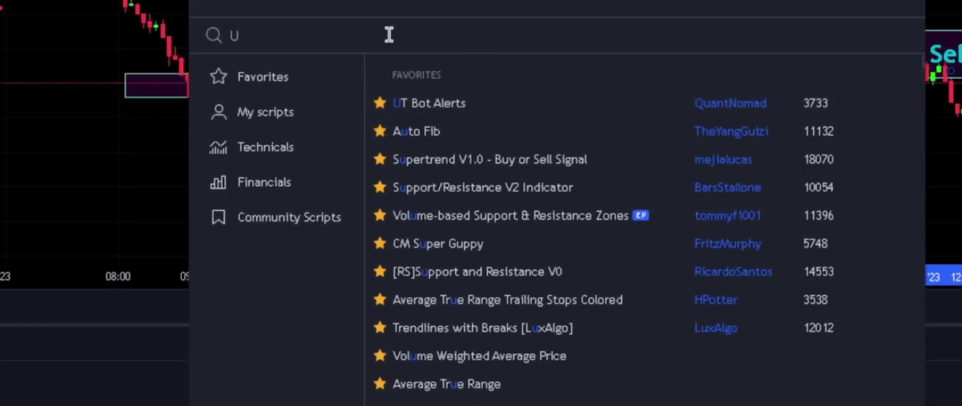
click(438, 104)
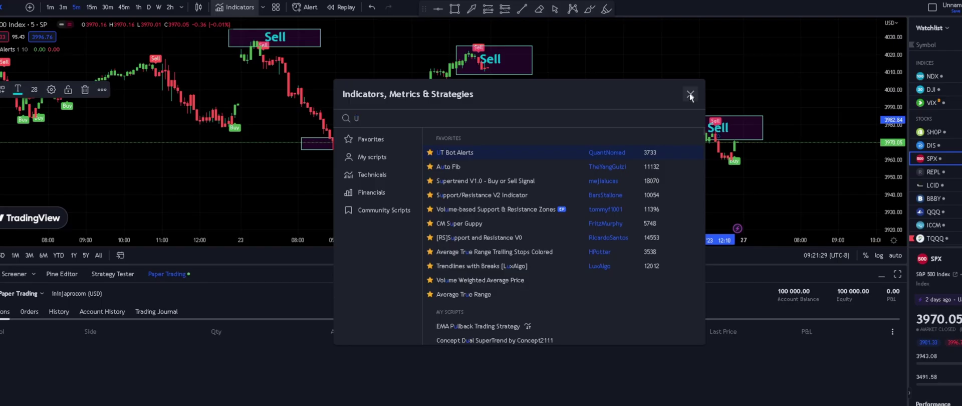
click(896, 1)
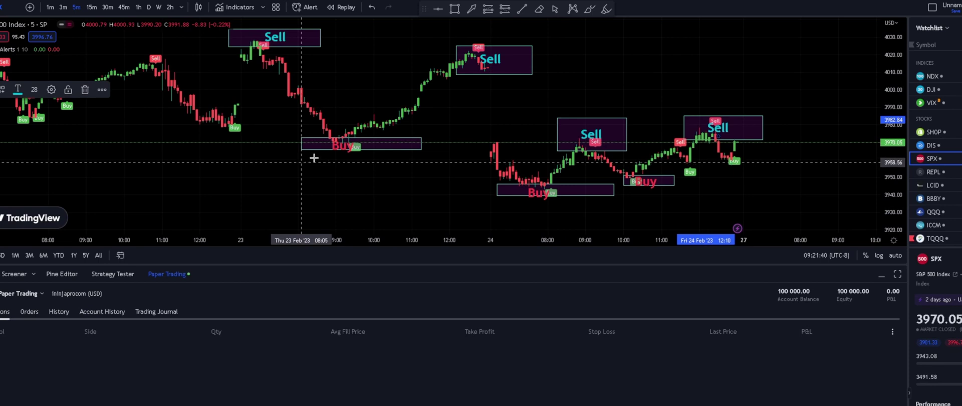
Step: Nudge the lower-middle Buy label left and draw arrows to the Wednesday afternoon and Thursday morning Buy signals
drag(343, 152, 326, 153)
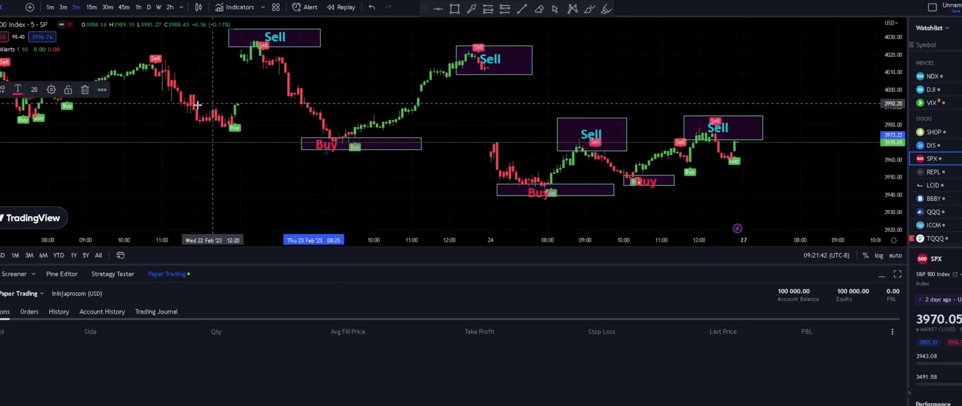
click(472, 9)
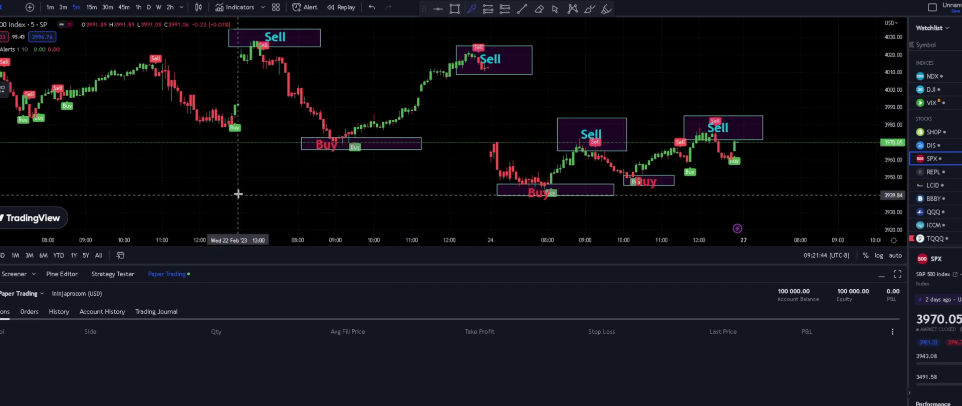
click(200, 158)
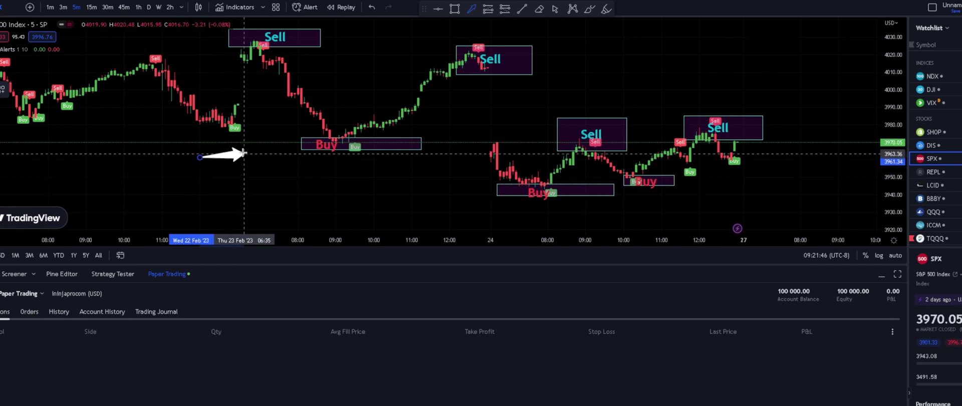
click(229, 136)
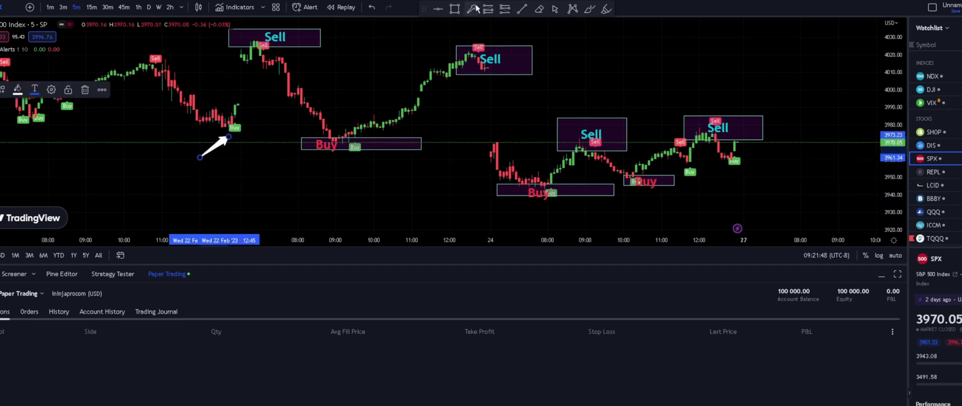
drag(217, 49, 260, 39)
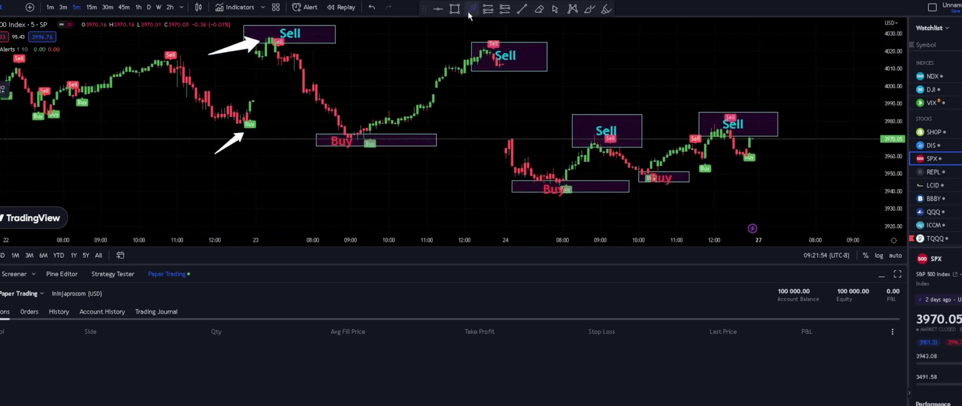
drag(351, 173, 367, 151)
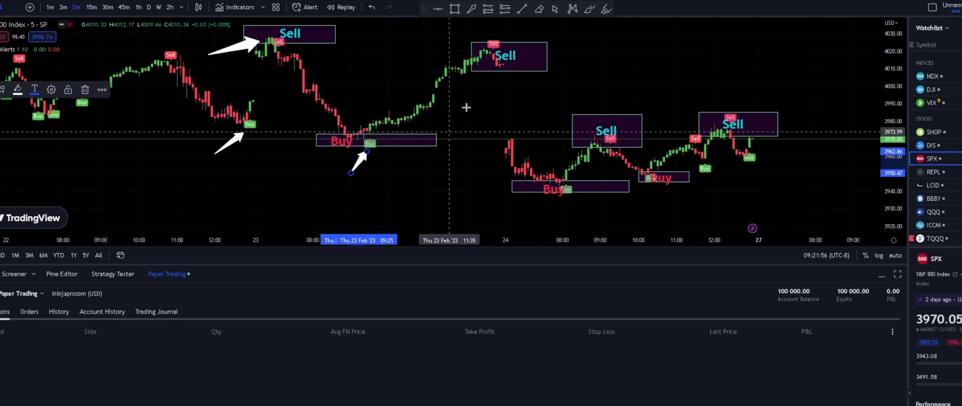
Step: Draw arrows pointing at the Thursday midday Sell box, Friday morning Sell signal and Friday morning Buy box
click(472, 9)
drag(439, 52, 485, 55)
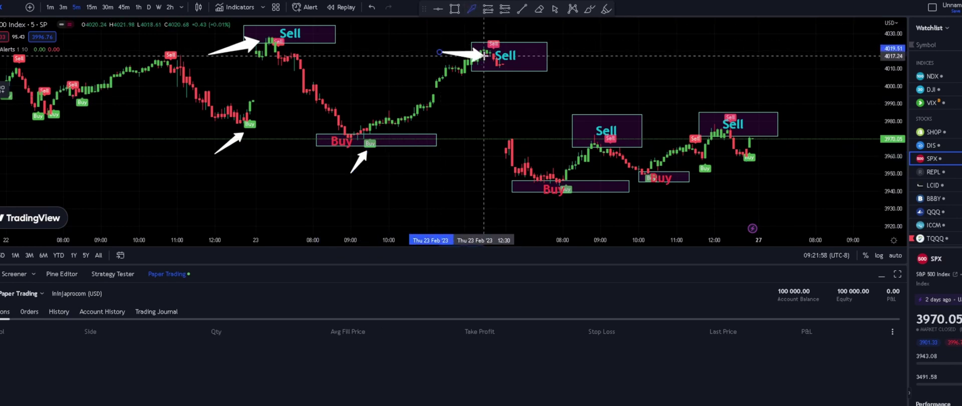
click(472, 10)
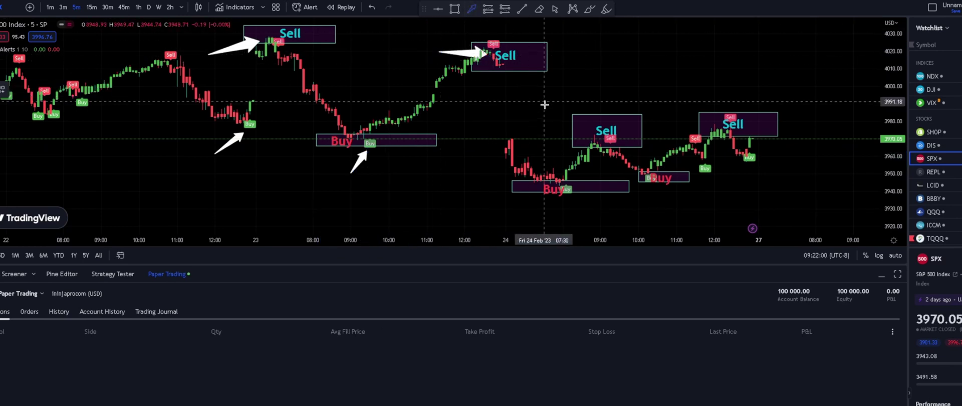
drag(546, 125, 594, 142)
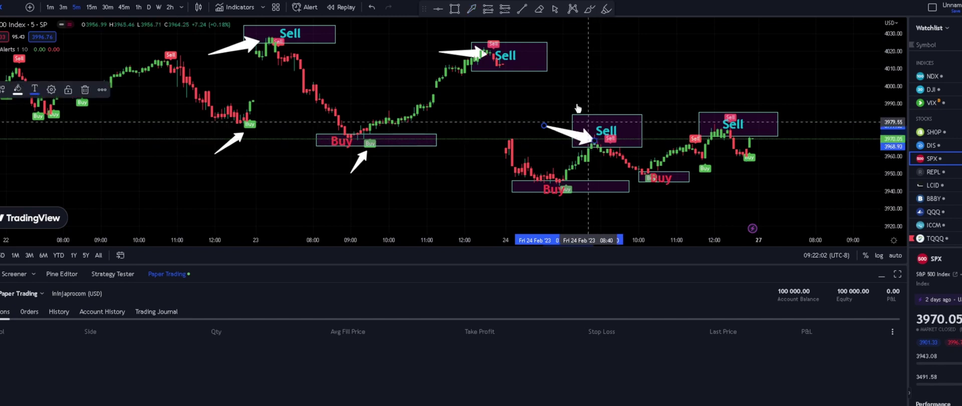
click(471, 10)
mouse_move(512, 200)
mouse_down()
mouse_move(544, 193)
mouse_move(554, 206)
mouse_move(556, 197)
mouse_move(538, 206)
mouse_up()
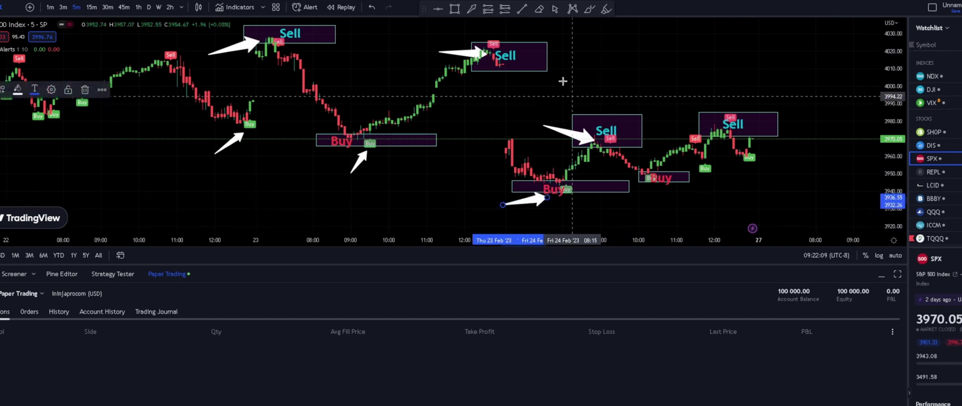
Step: Add arrows to the Friday 10:30 Buy, the late Friday Buy and the rightmost Sell box
click(472, 9)
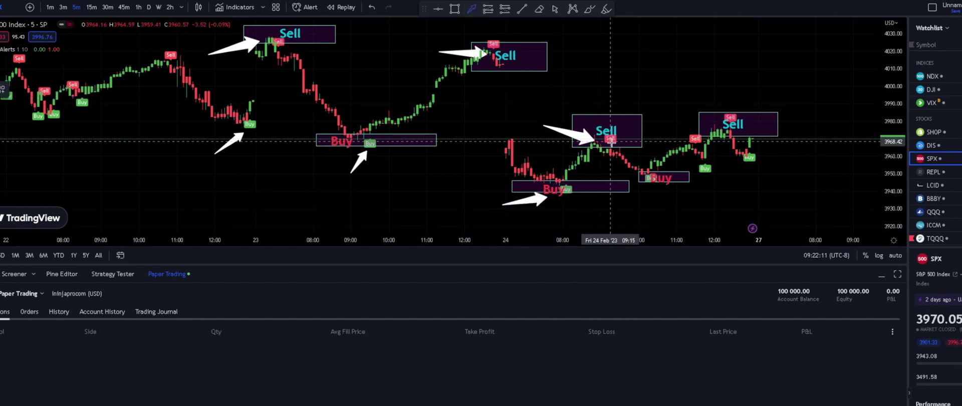
click(657, 187)
click(473, 9)
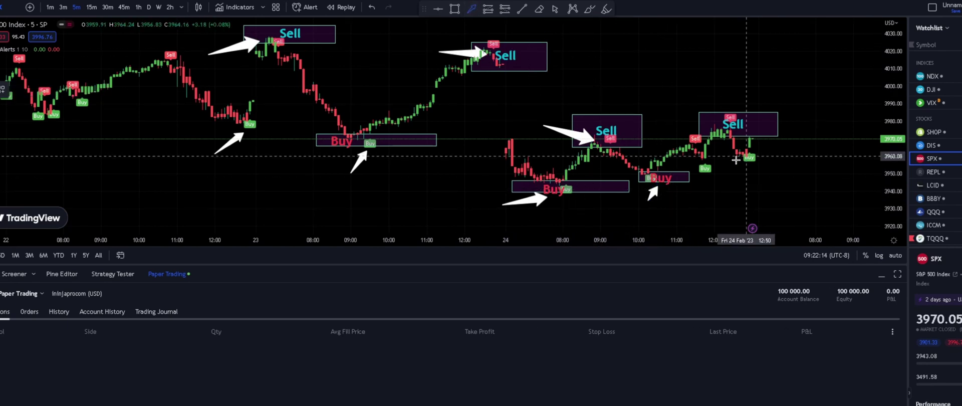
click(674, 140)
click(697, 138)
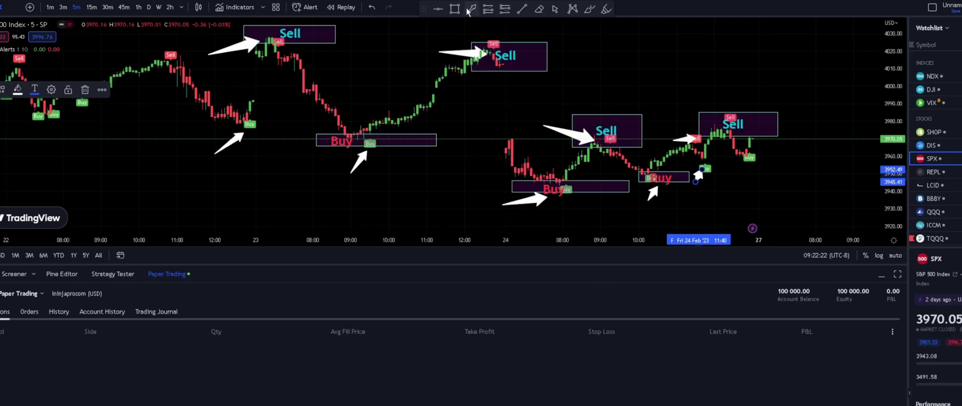
click(470, 9)
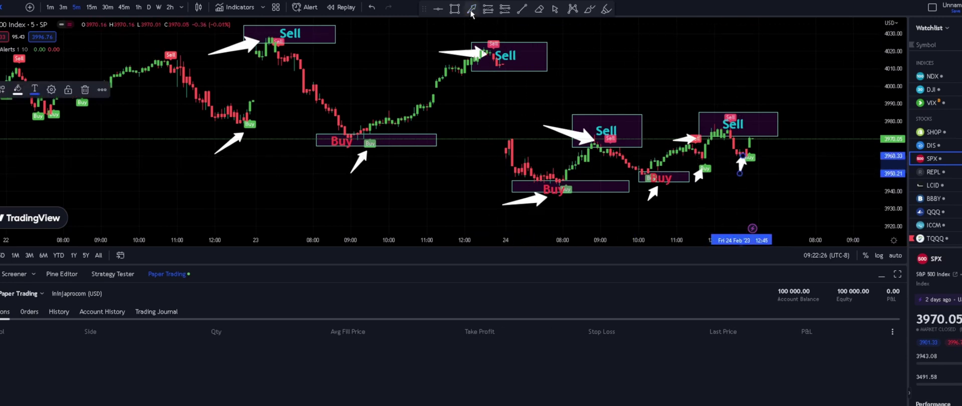
drag(696, 120, 725, 117)
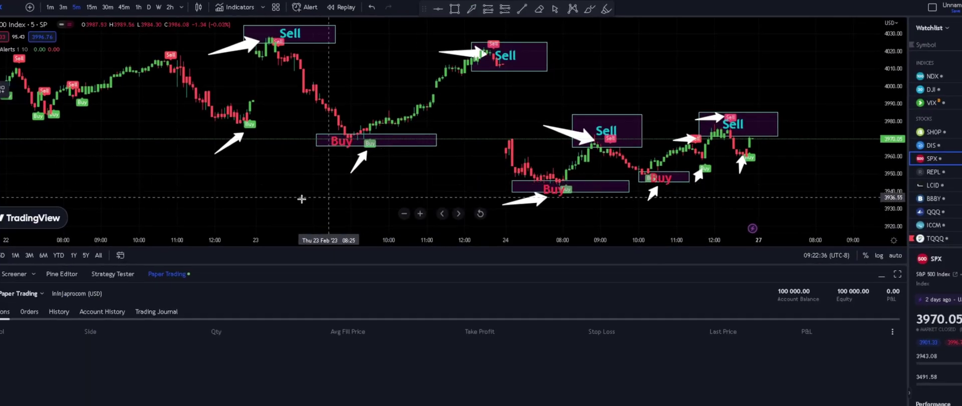
Step: Add an 'Auto Trade' text label in teal and move it up to the top-middle of the chart
click(257, 204)
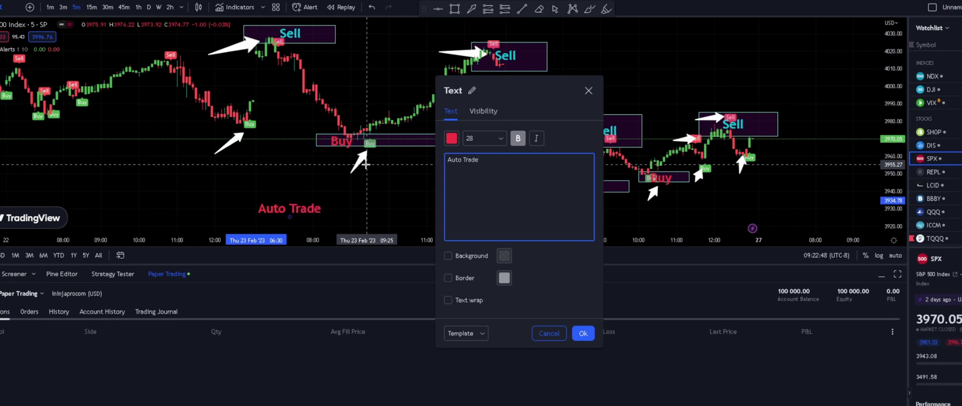
click(452, 139)
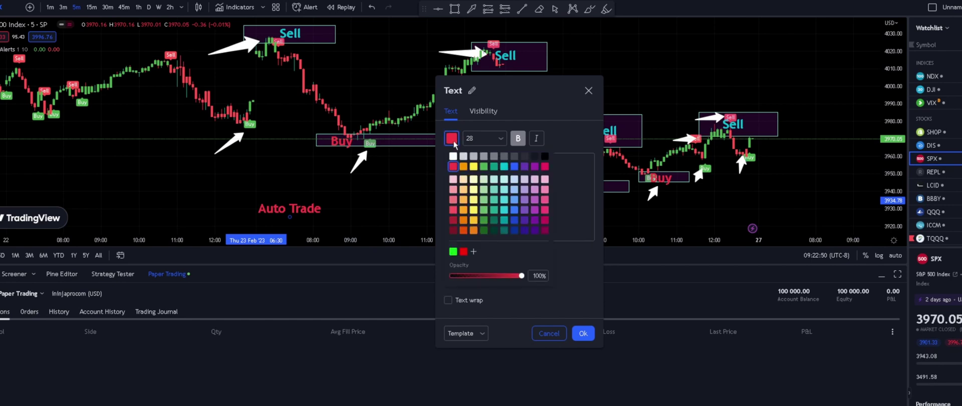
click(494, 190)
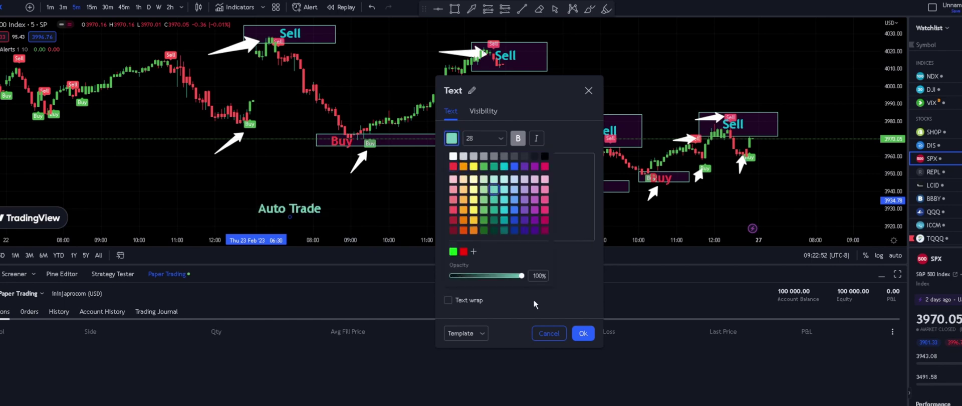
click(575, 335)
mouse_move(319, 207)
mouse_down()
mouse_move(432, 194)
mouse_move(459, 86)
mouse_move(541, 100)
mouse_move(524, 99)
mouse_up()
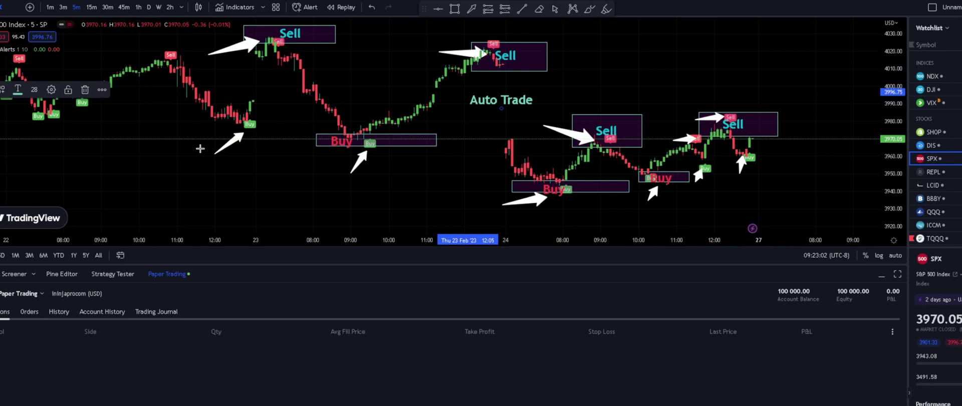
click(253, 7)
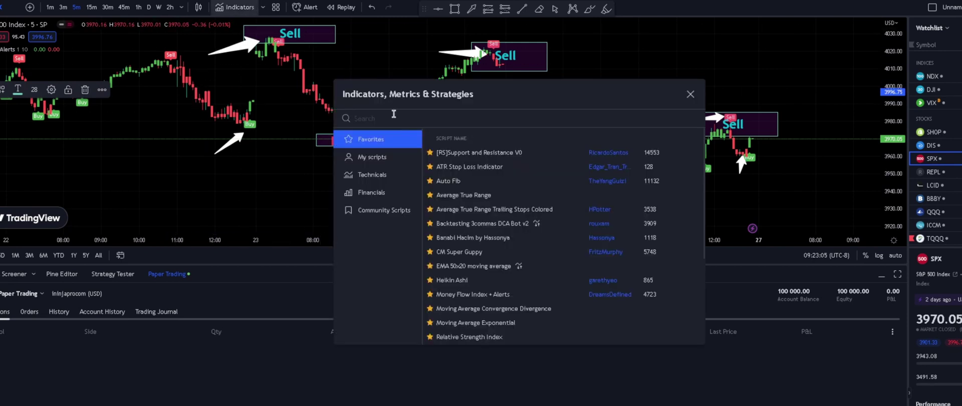
Step: Add the Relative Strength Index (RSI) pane below the price chart
text(rsi)
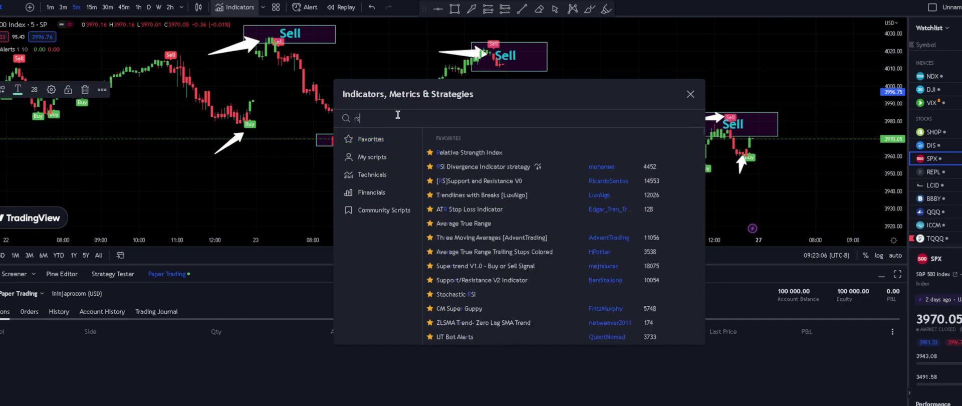
click(498, 153)
click(690, 94)
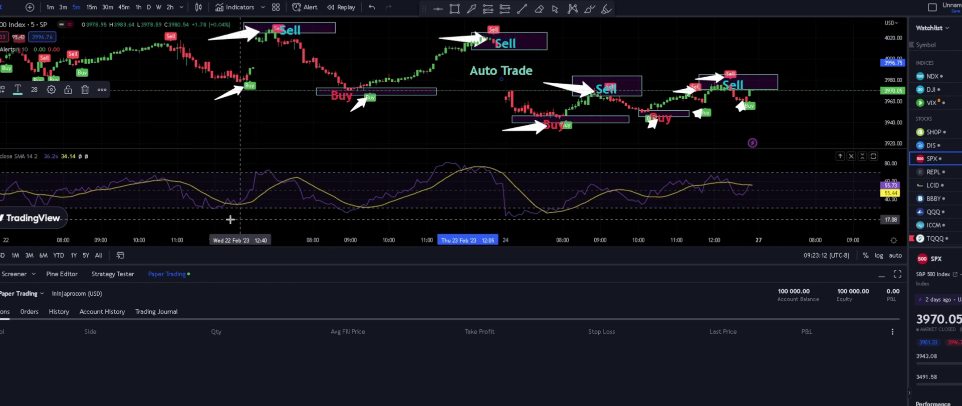
Step: Box the Wednesday afternoon RSI low and the RSI peak at the start of Thursday
click(453, 11)
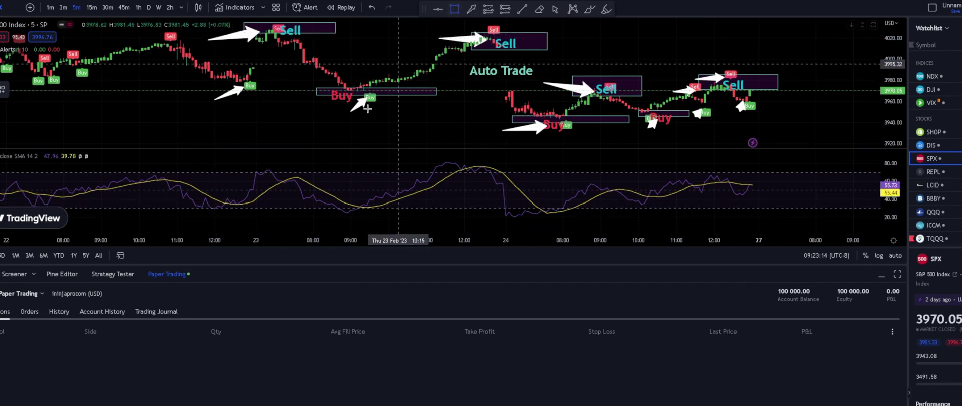
drag(233, 211, 260, 213)
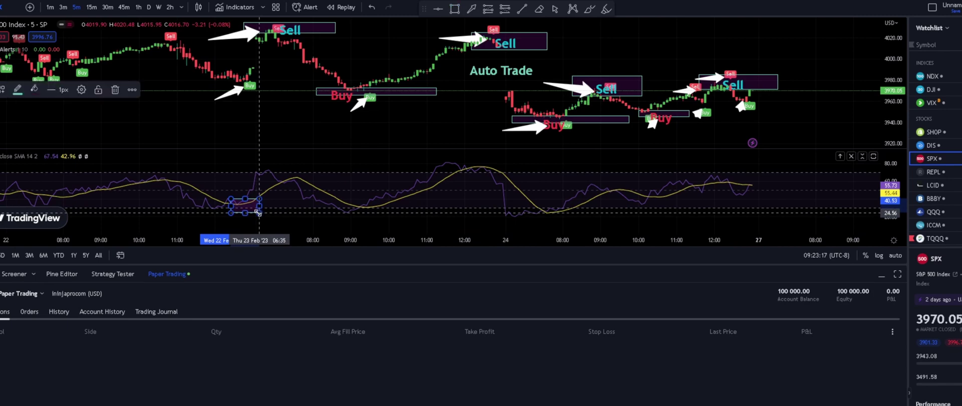
click(449, 12)
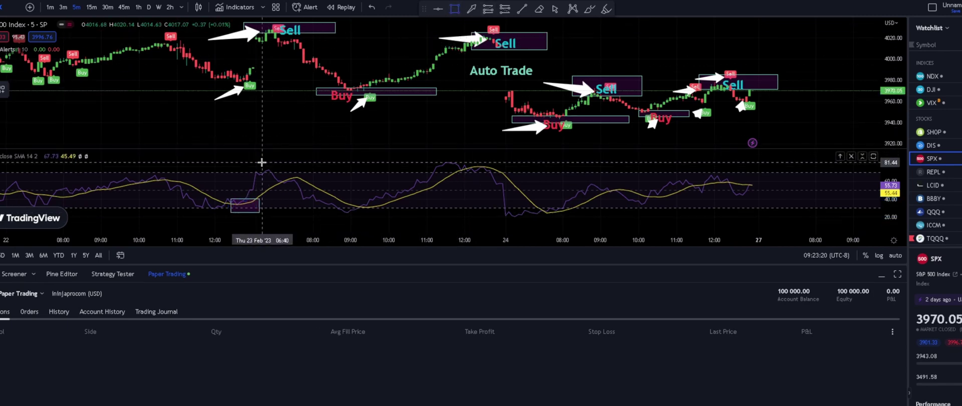
drag(262, 161, 284, 175)
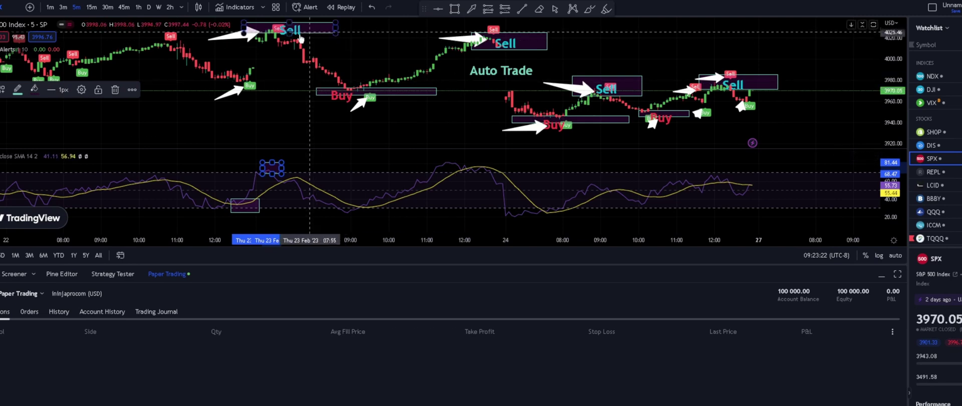
click(339, 103)
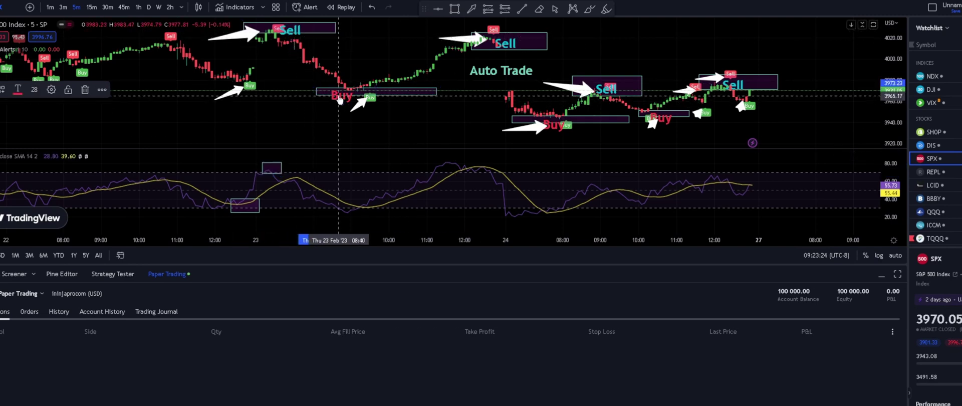
Step: Restore the red Buy label after accidentally deleting it
click(345, 130)
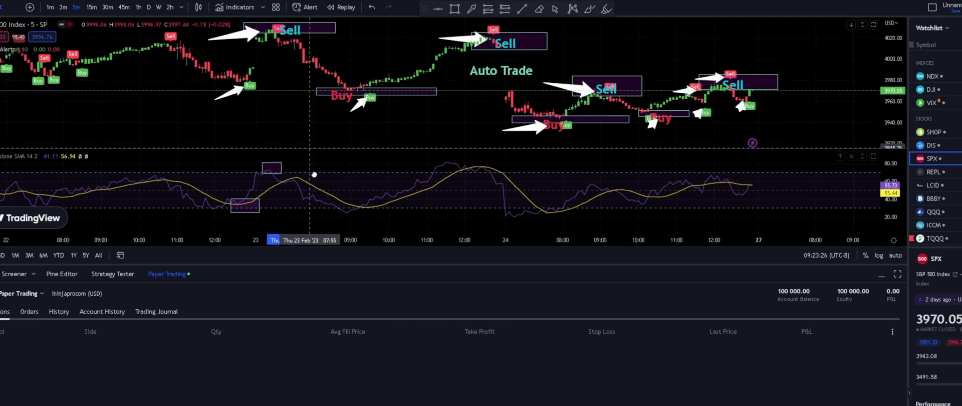
click(352, 102)
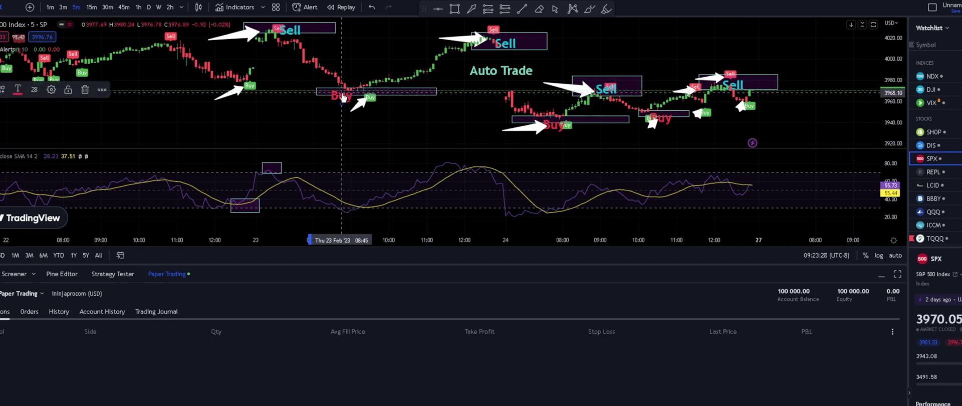
key(Delete)
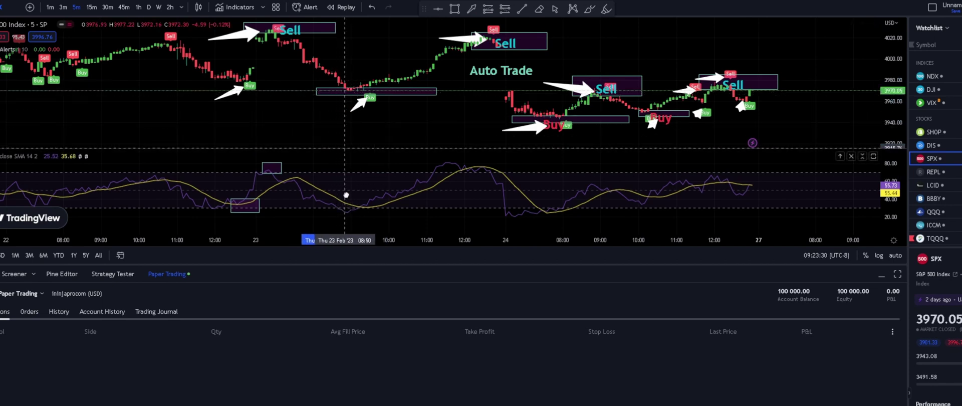
key(ctrl+z)
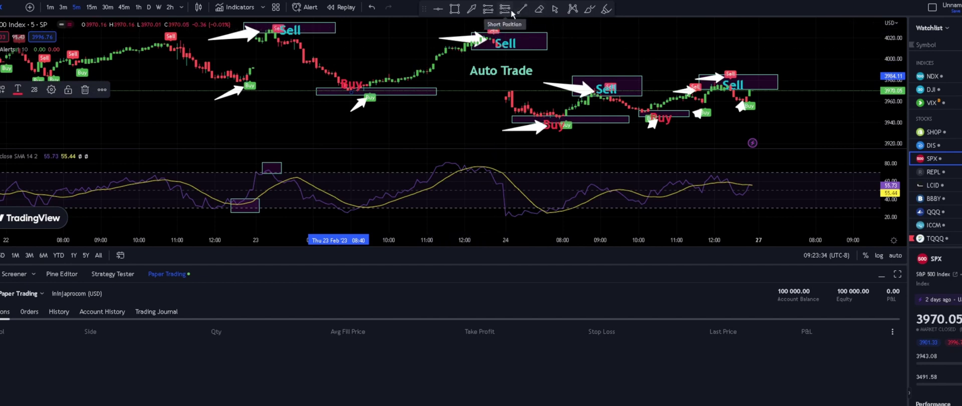
Step: Box the RSI lows and highs from Feb 23 morning through Feb 24, six rectangles in total
click(455, 9)
drag(332, 205, 364, 217)
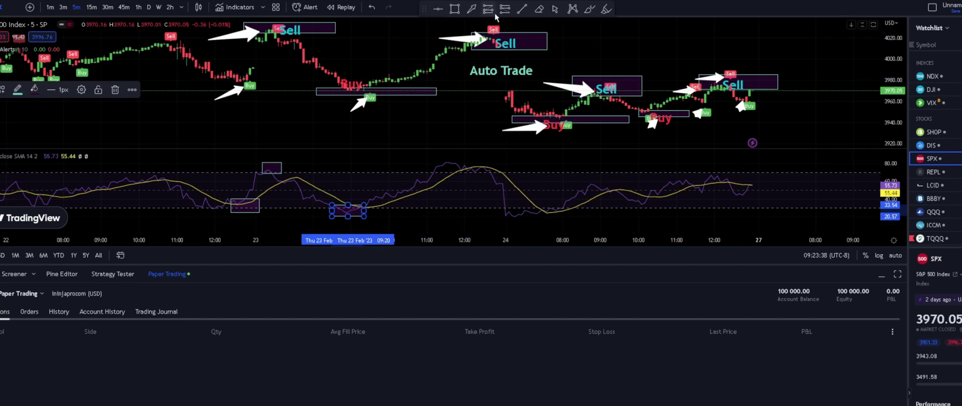
click(455, 14)
drag(449, 155, 478, 168)
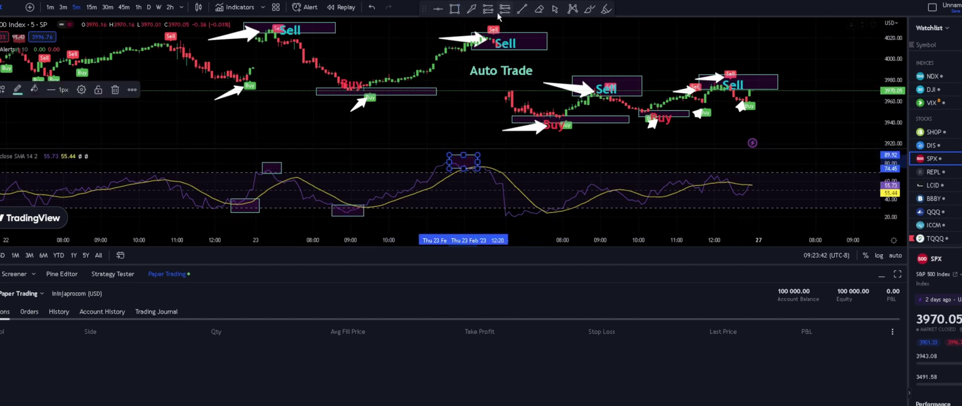
click(458, 13)
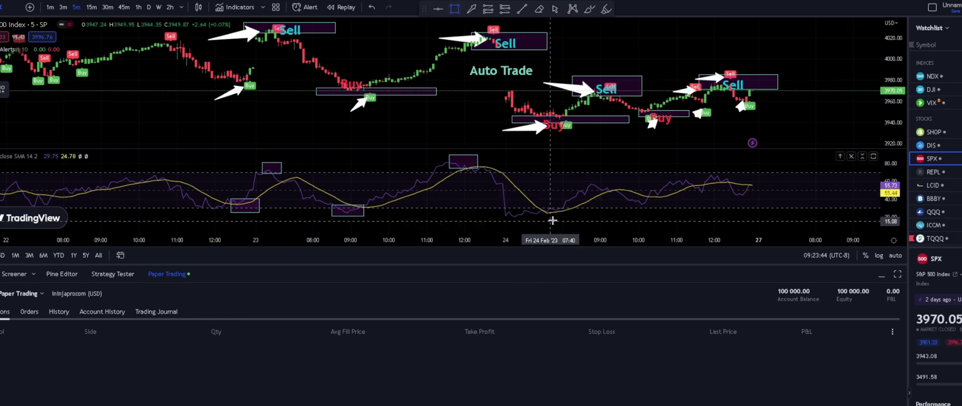
drag(531, 208, 564, 219)
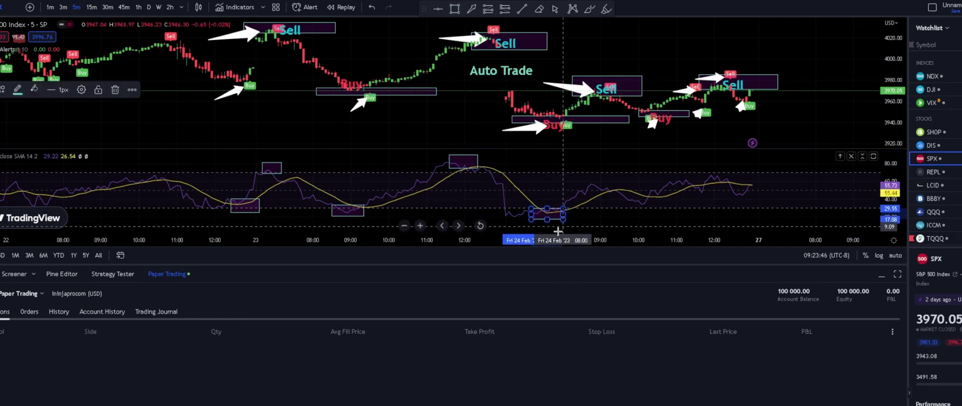
click(458, 13)
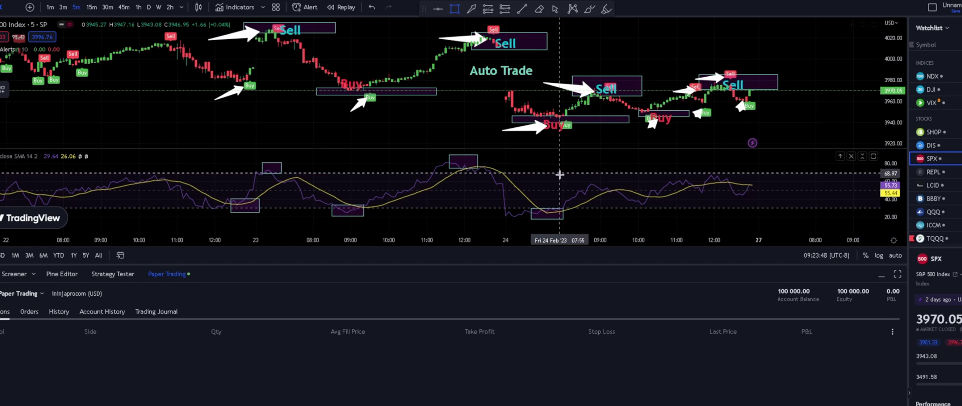
drag(577, 179, 623, 190)
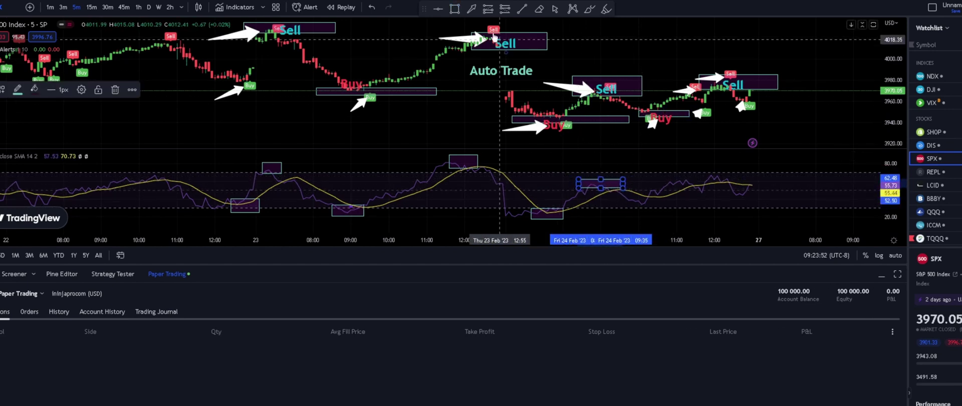
click(454, 9)
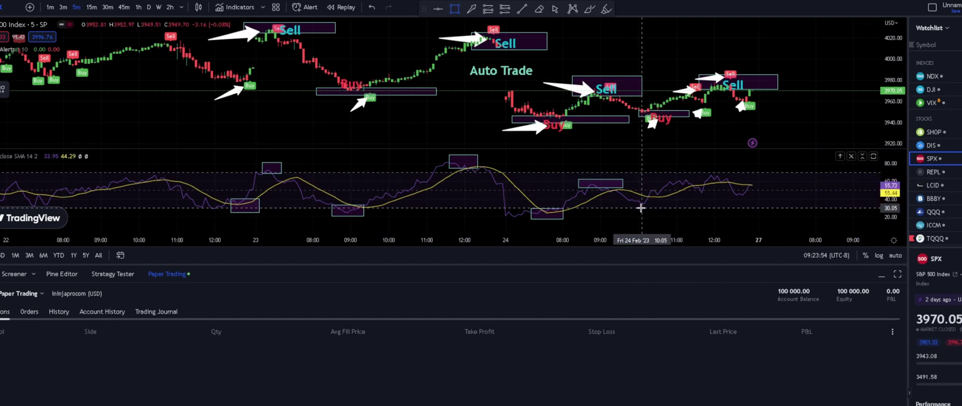
drag(632, 202, 660, 214)
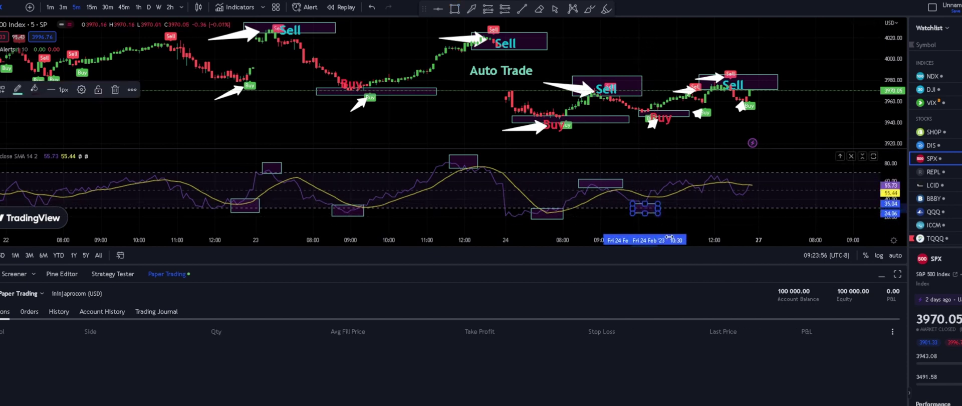
click(458, 11)
drag(696, 172, 713, 185)
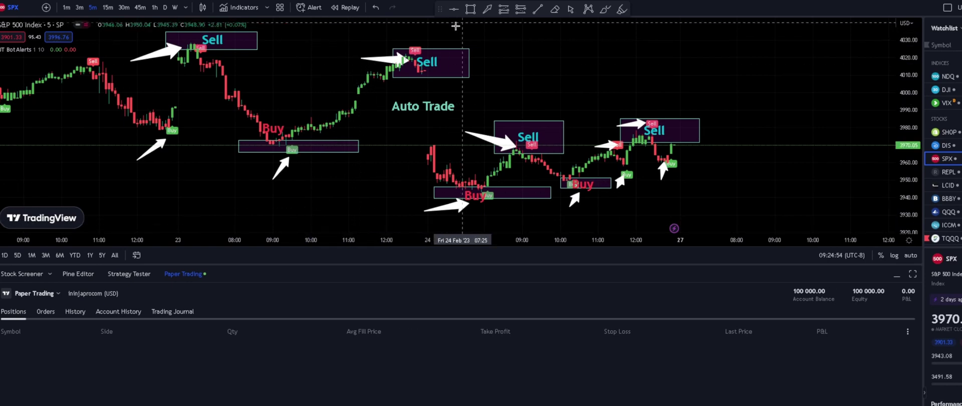
Step: Draw four rising red trend lines from Buy lows to Sell highs across Feb 23–24, one extended past the latest candles
click(538, 10)
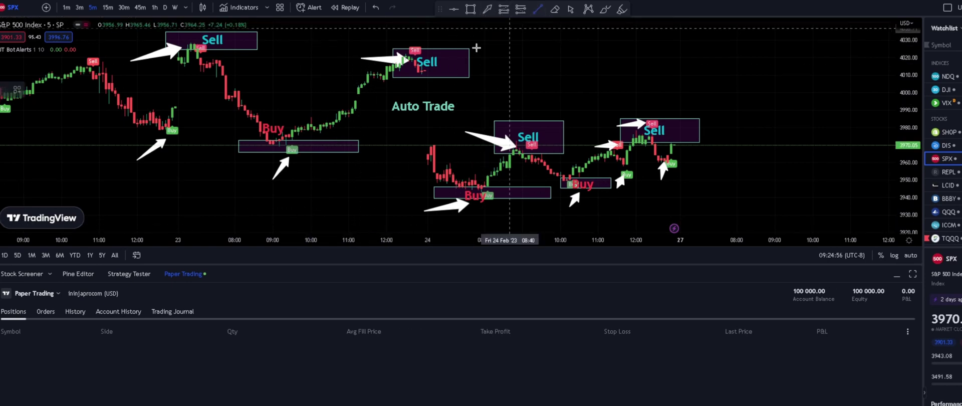
click(267, 156)
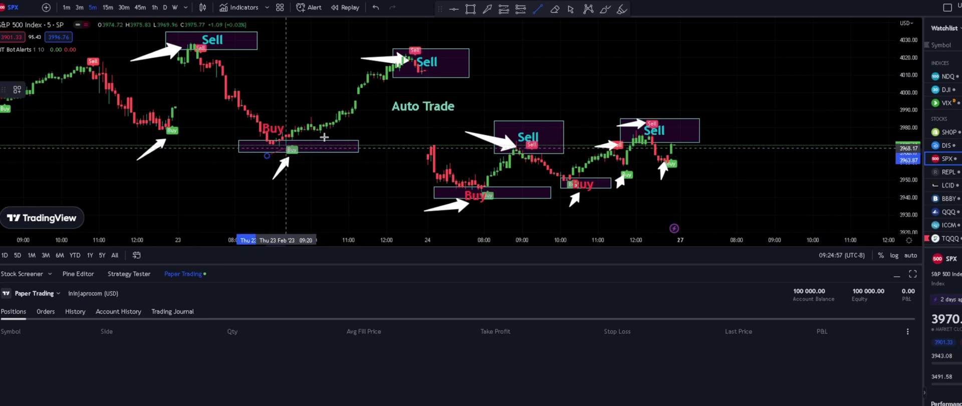
click(476, 67)
click(466, 202)
click(551, 141)
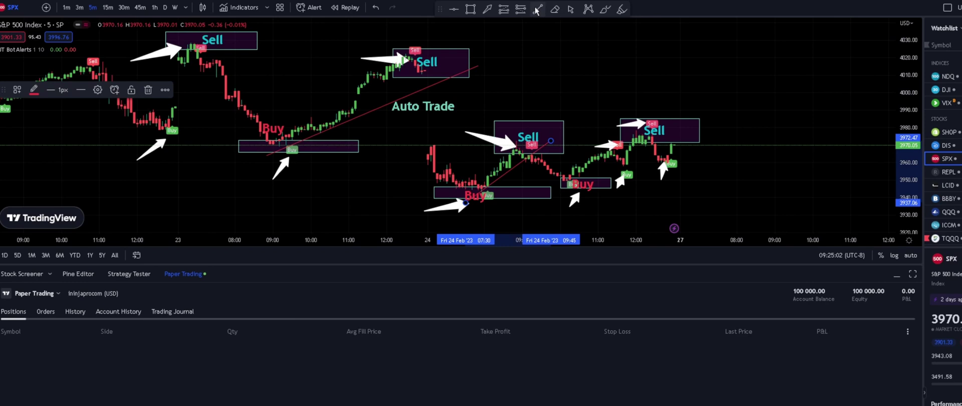
key(alt+t)
click(567, 187)
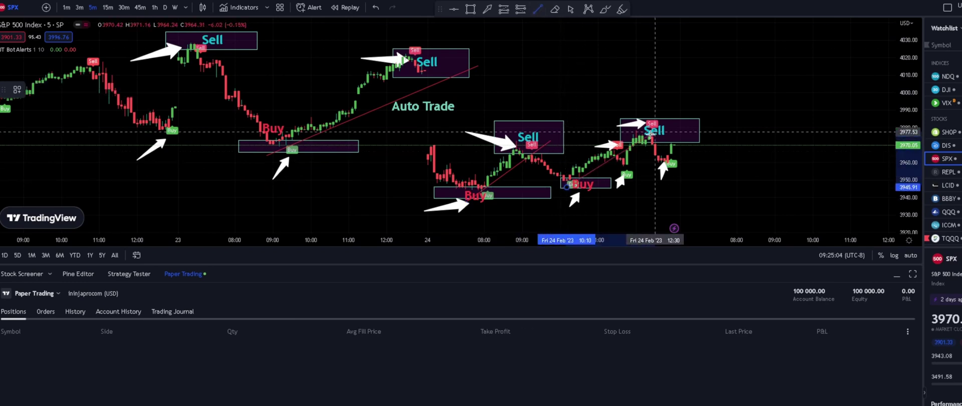
click(643, 136)
key(alt+t)
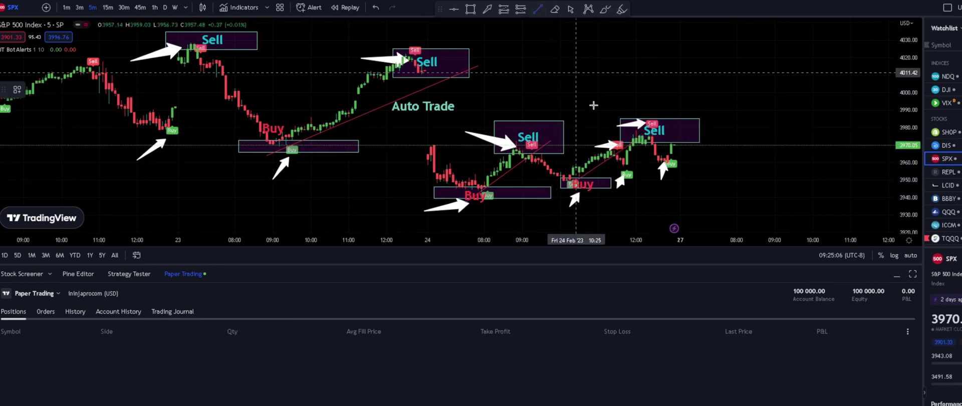
click(567, 192)
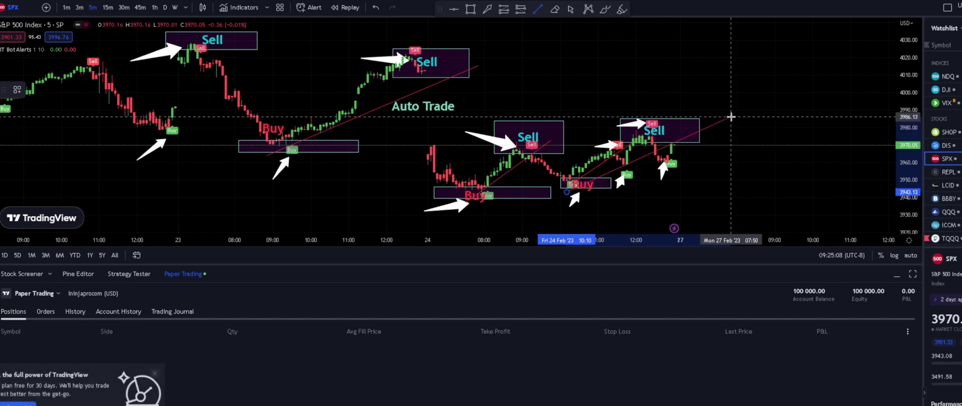
click(731, 117)
Step: Add three trend lines on Feb 22–23: two from Sell highs down to Buy lows, one from a Buy low up to the Sell box
click(540, 11)
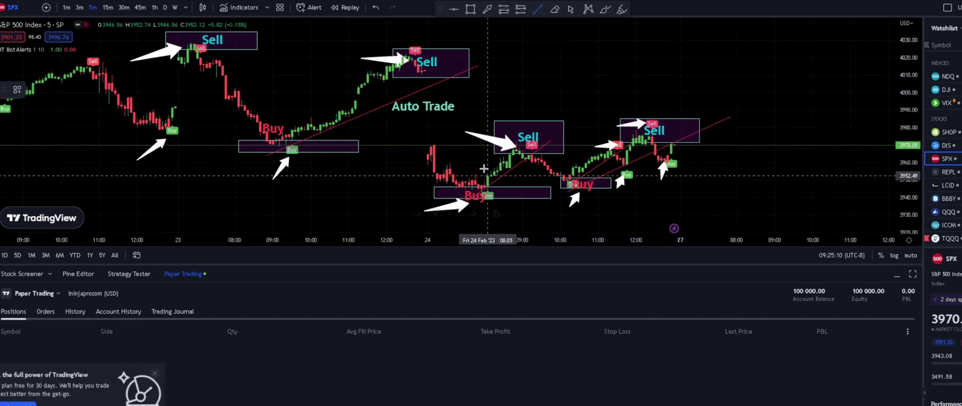
click(201, 46)
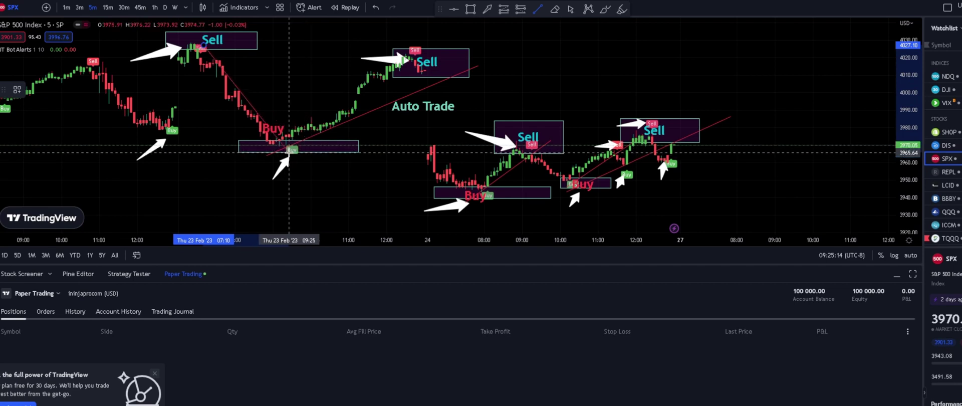
click(290, 151)
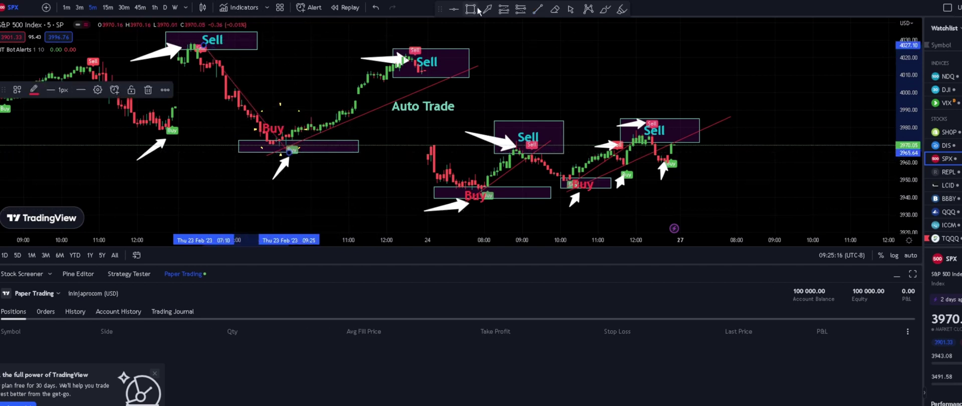
click(539, 11)
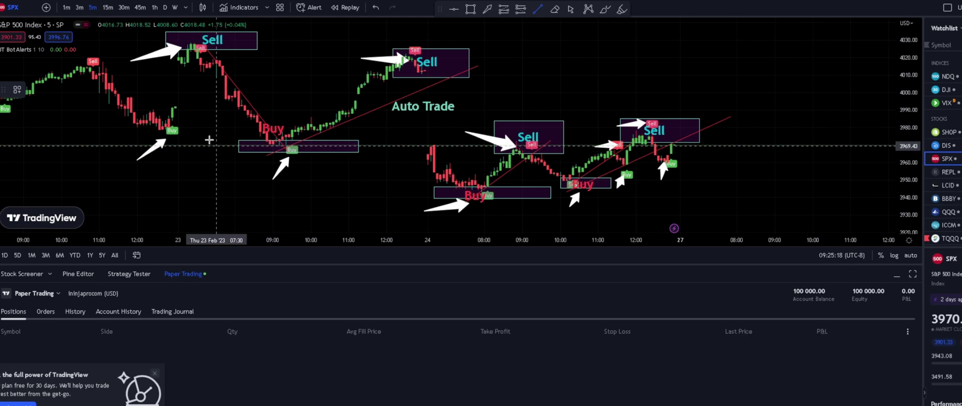
click(105, 62)
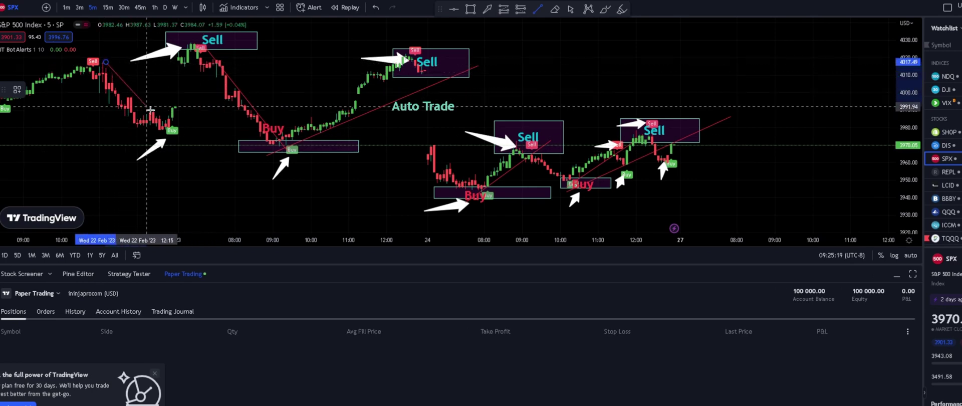
click(172, 146)
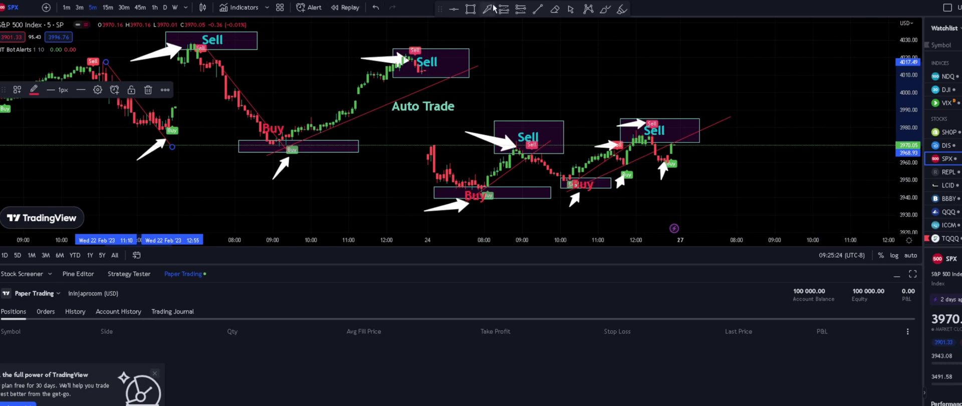
click(537, 10)
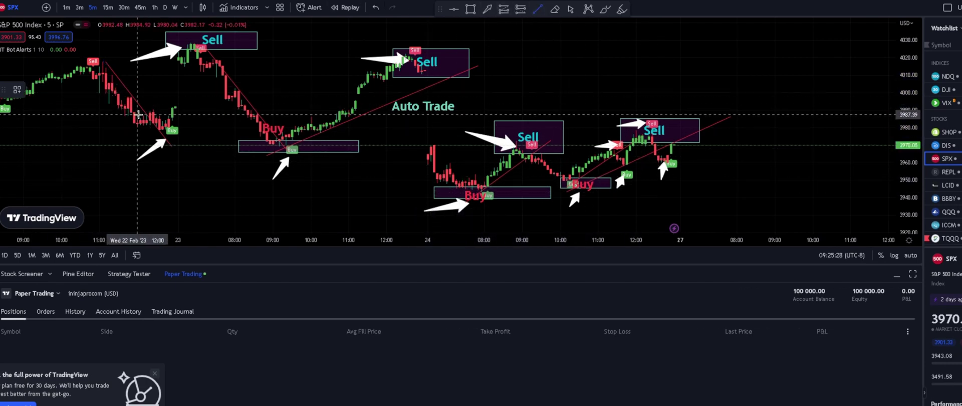
click(159, 142)
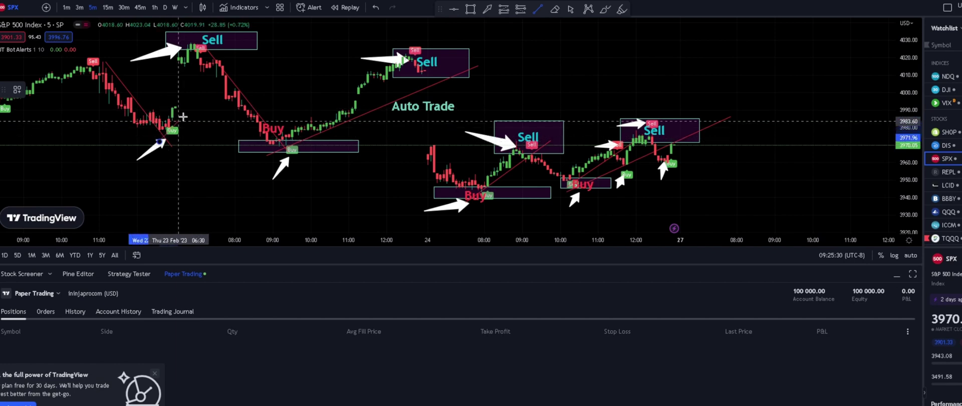
click(270, 29)
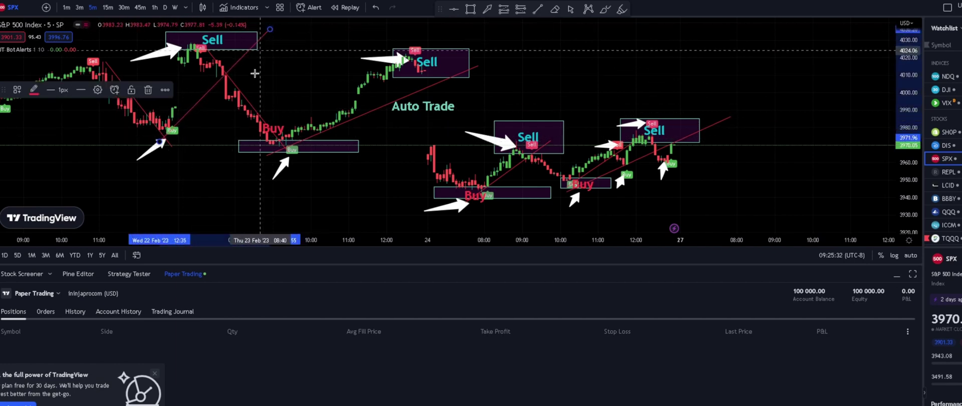